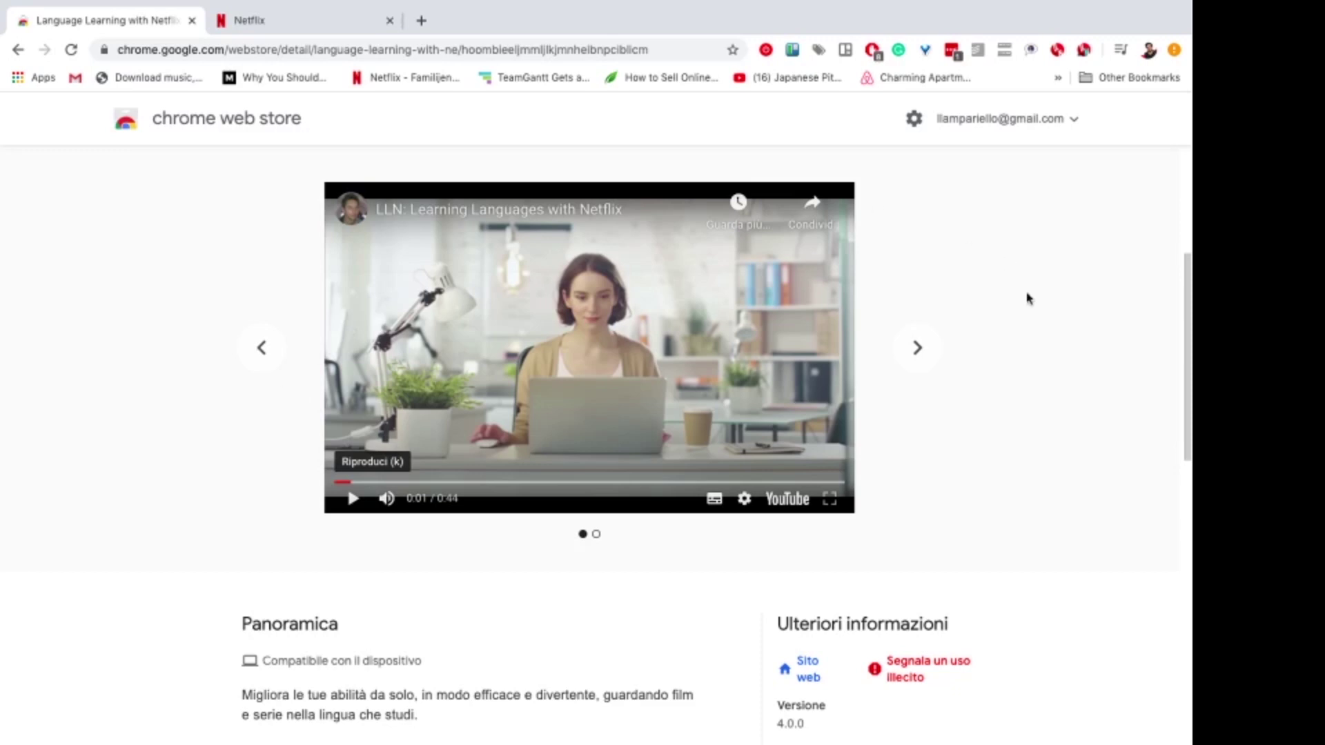
Search Netflix for 'quicksand' instead of 'deutsch' and play Ruchome piaski S1:E1.
scroll(1031, 331, down, 3)
scroll(1031, 333, down, 3)
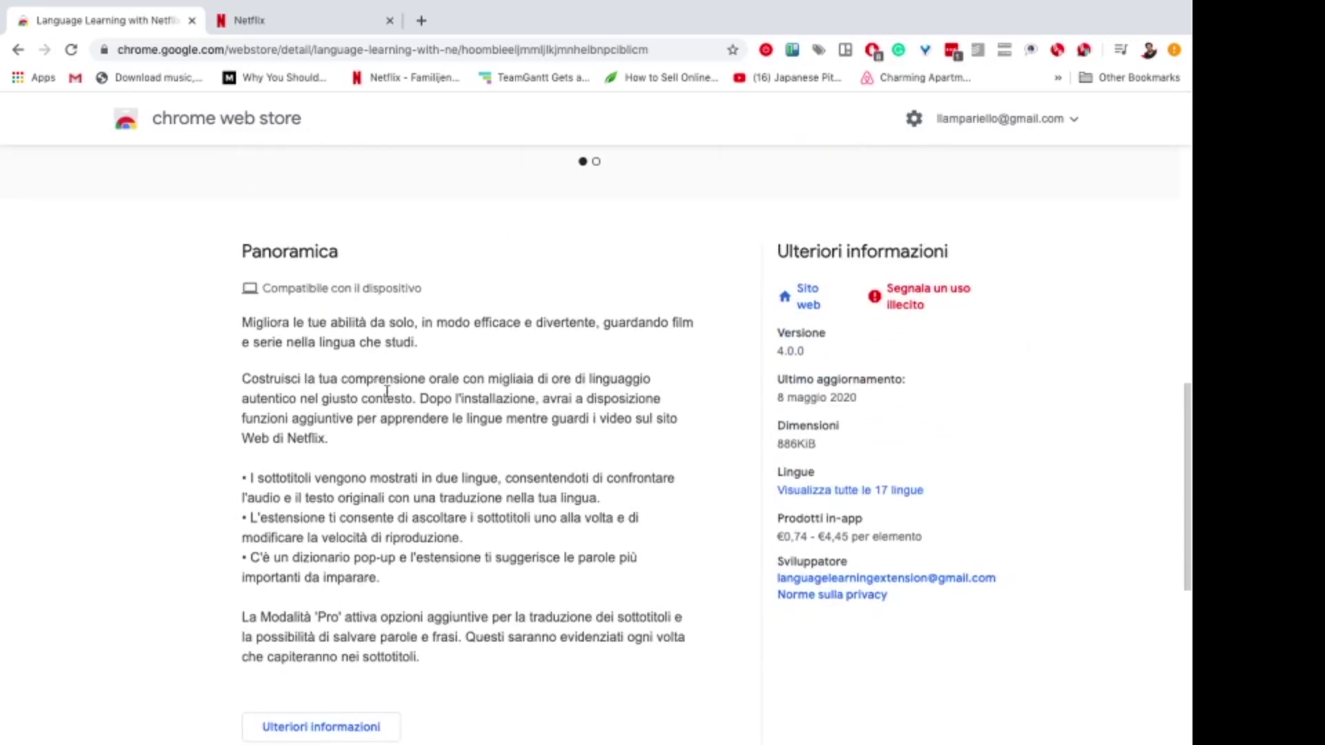
scroll(433, 393, down, 6)
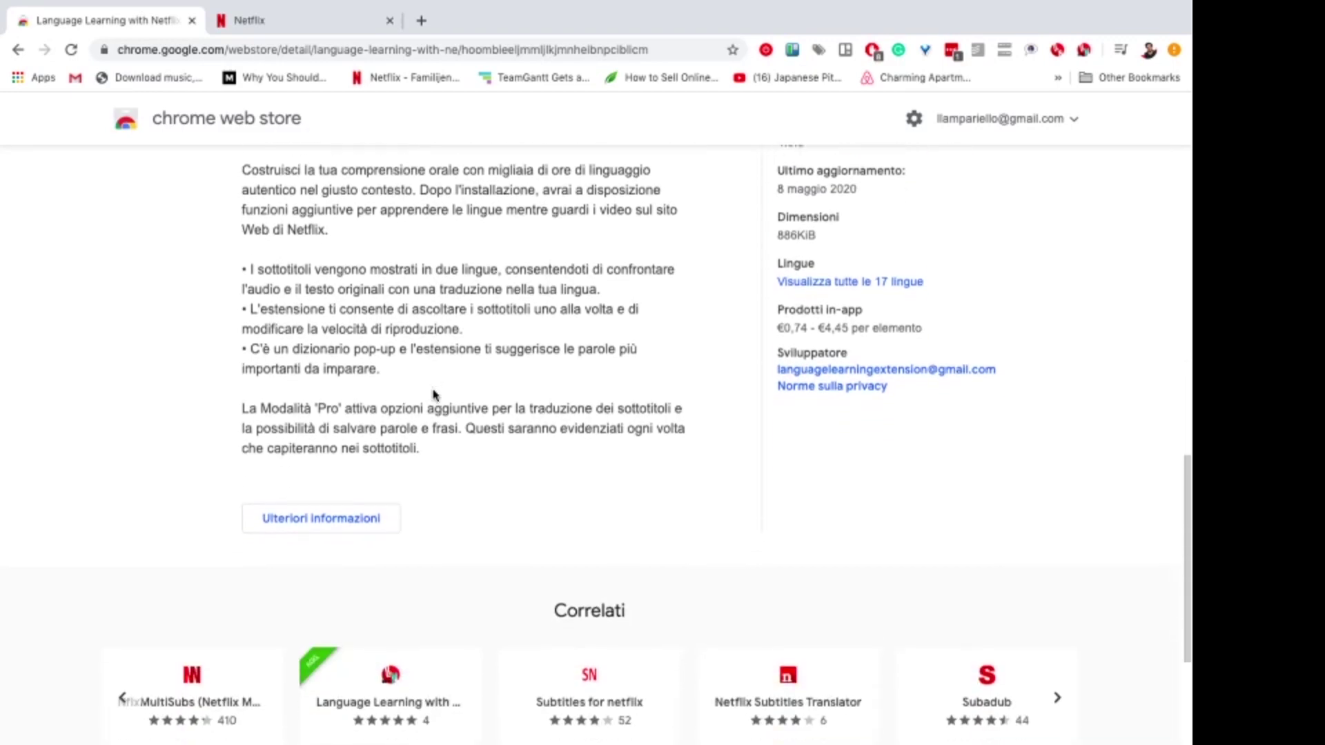
scroll(434, 391, up, 12)
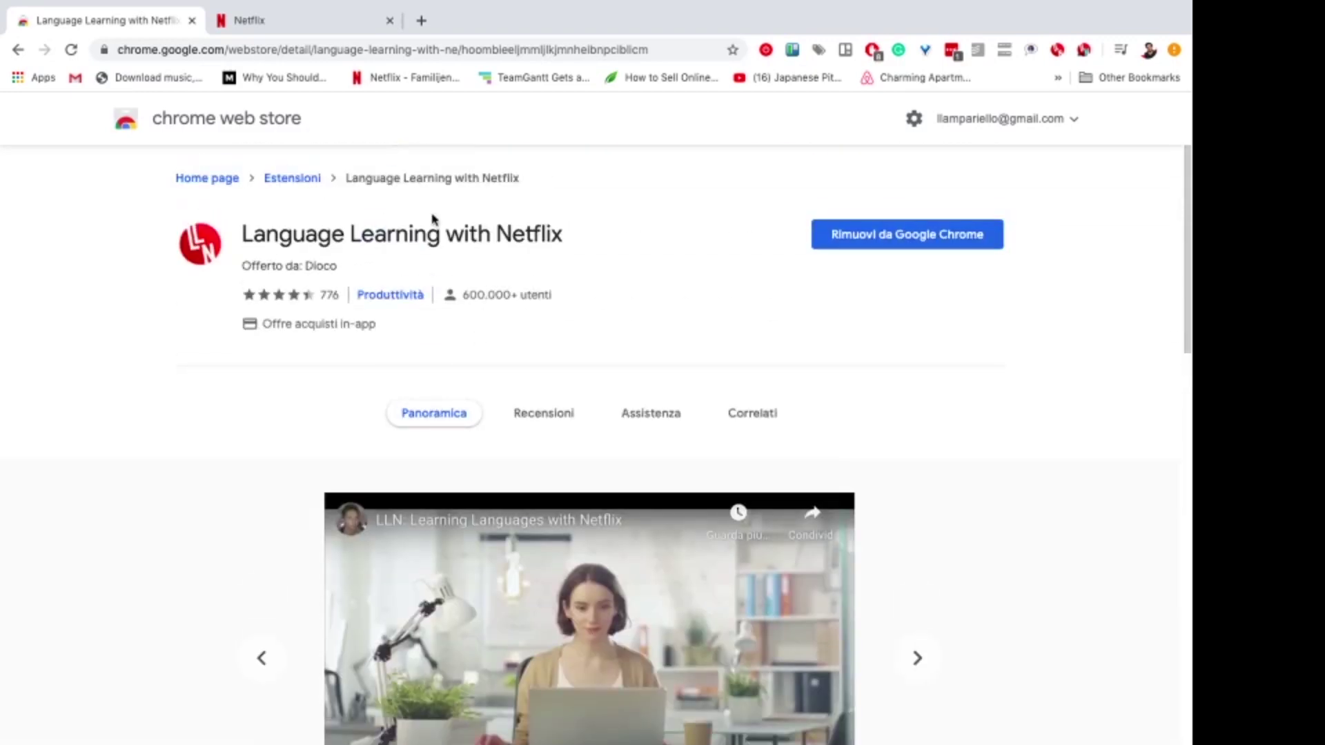
click(303, 23)
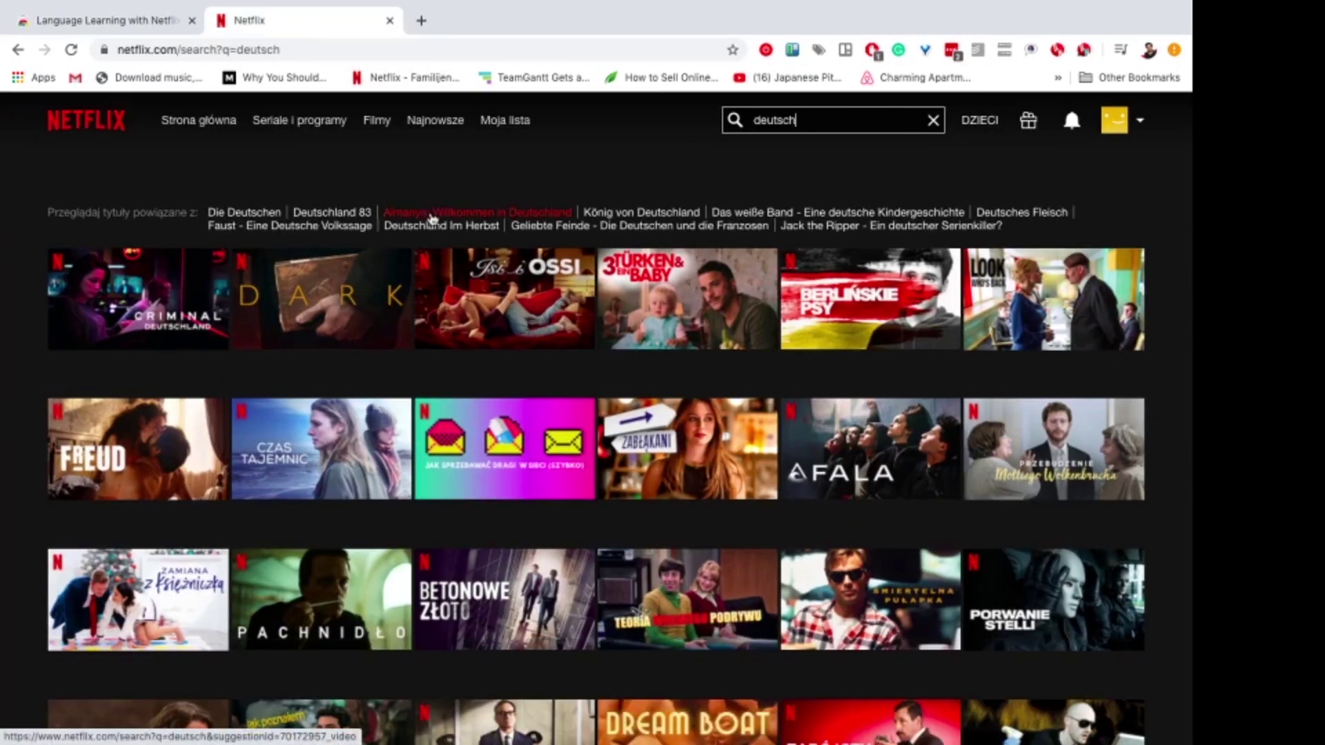
double_click(804, 116)
text(quick)
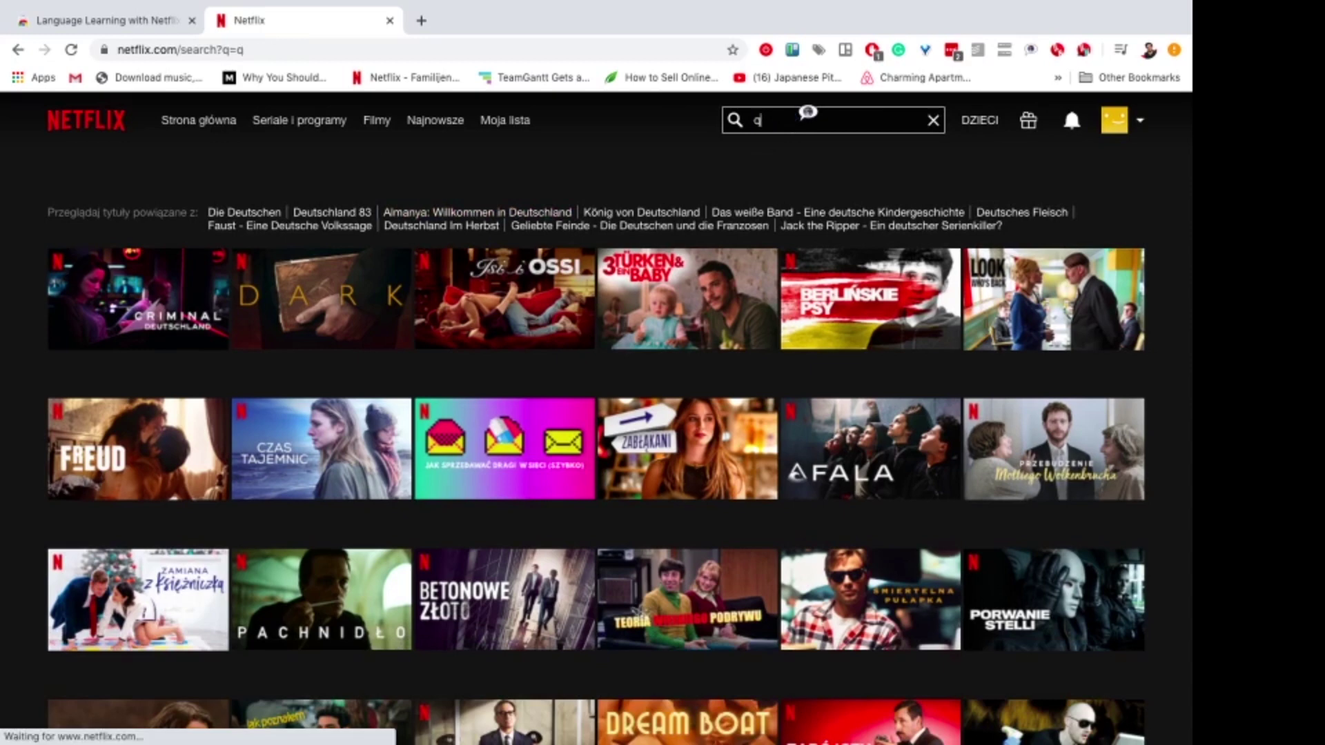
text(sand)
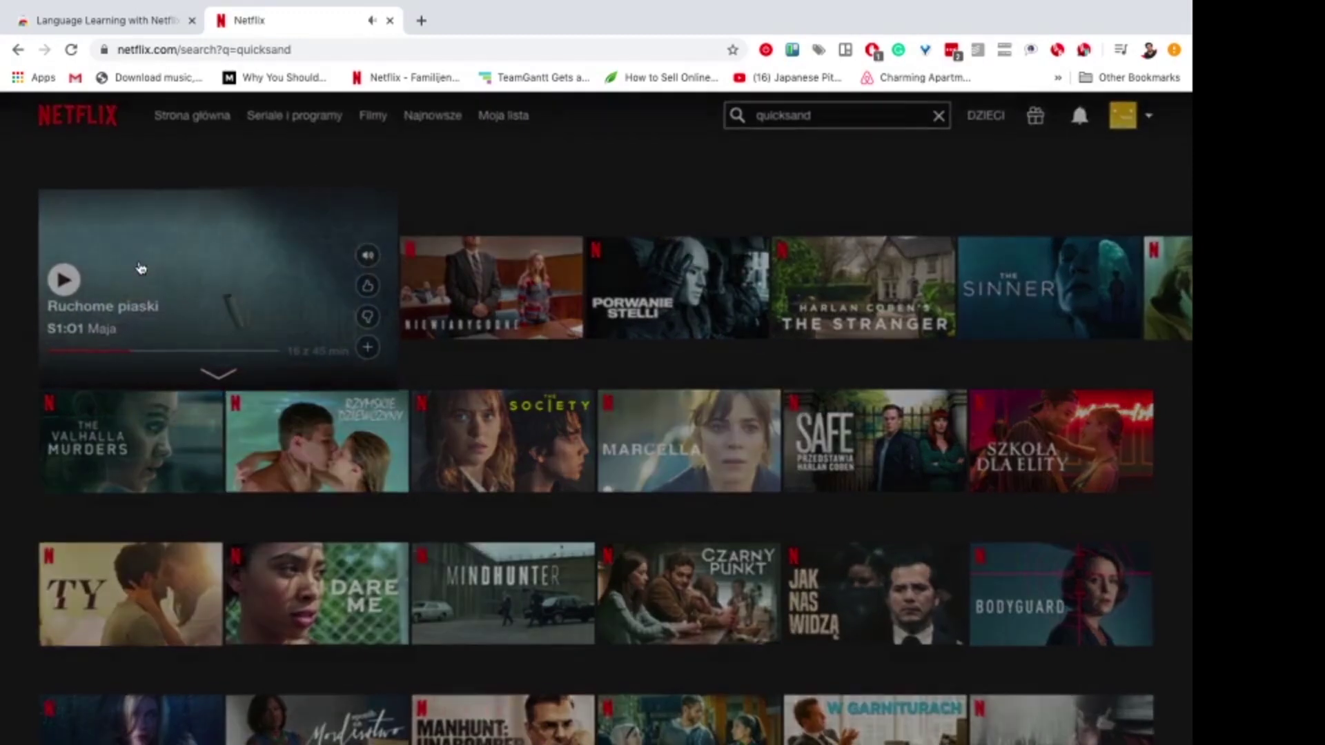
click(141, 268)
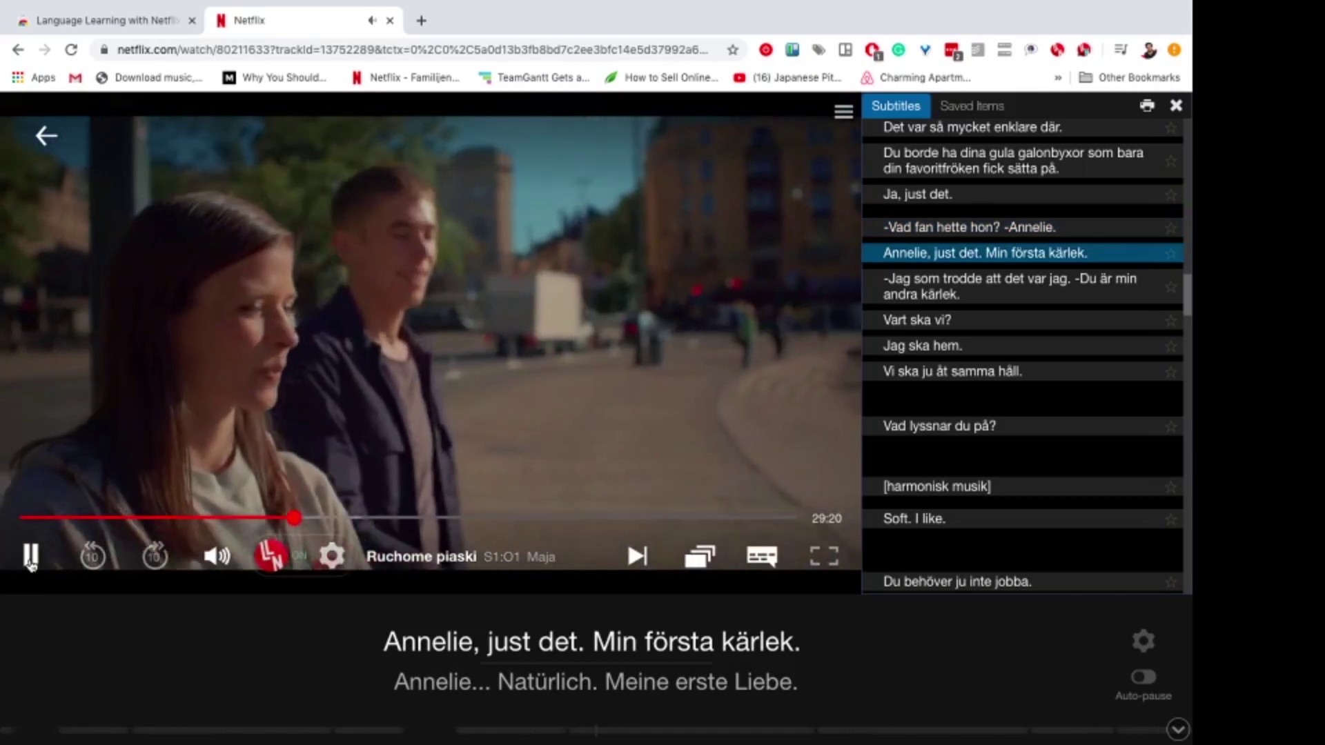
Pause the episode and view translations of individual subtitle words.
click(30, 557)
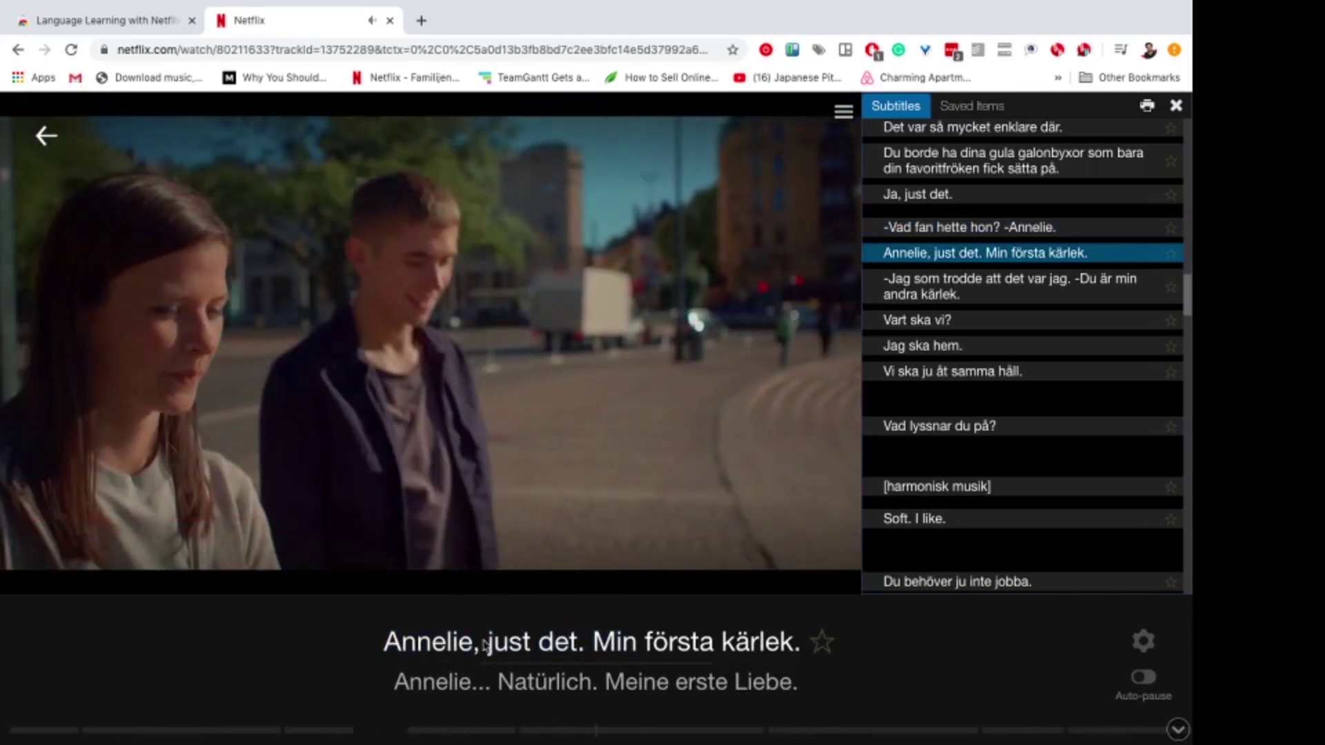
mouse_move(440, 647)
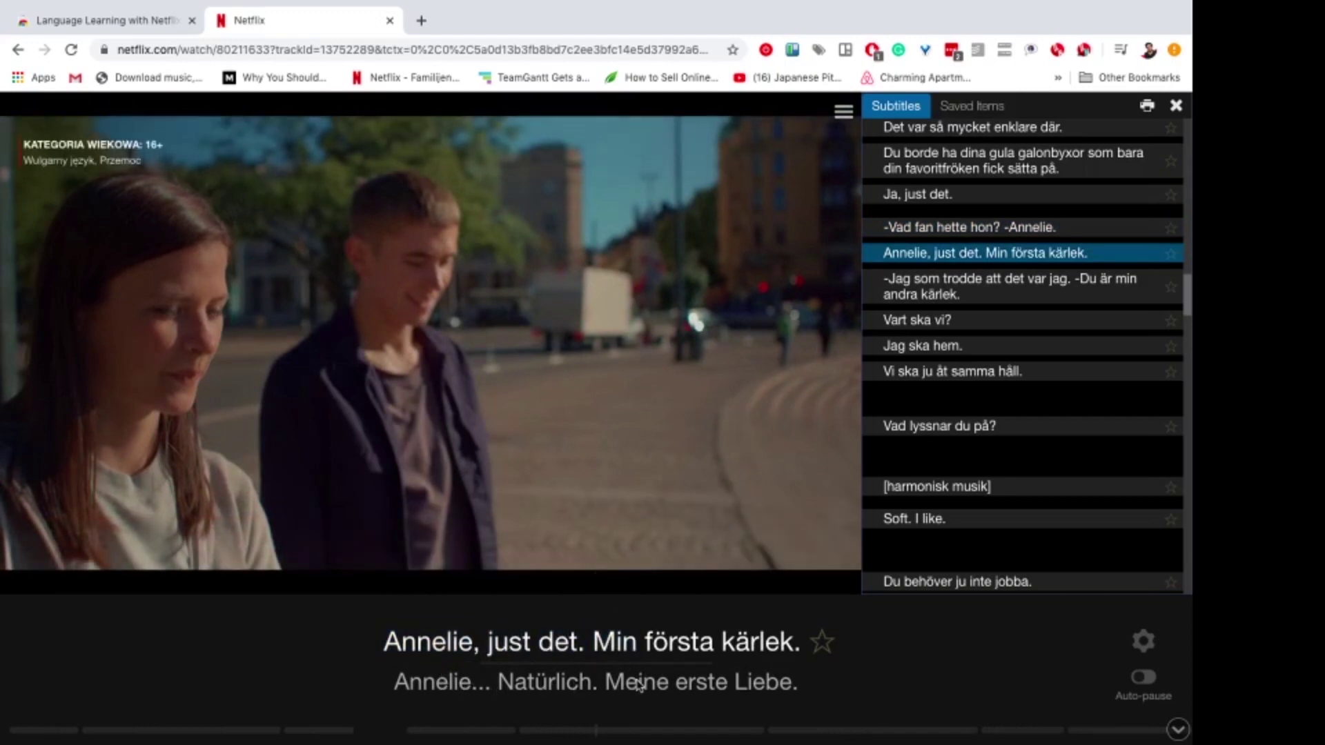
mouse_move(594, 451)
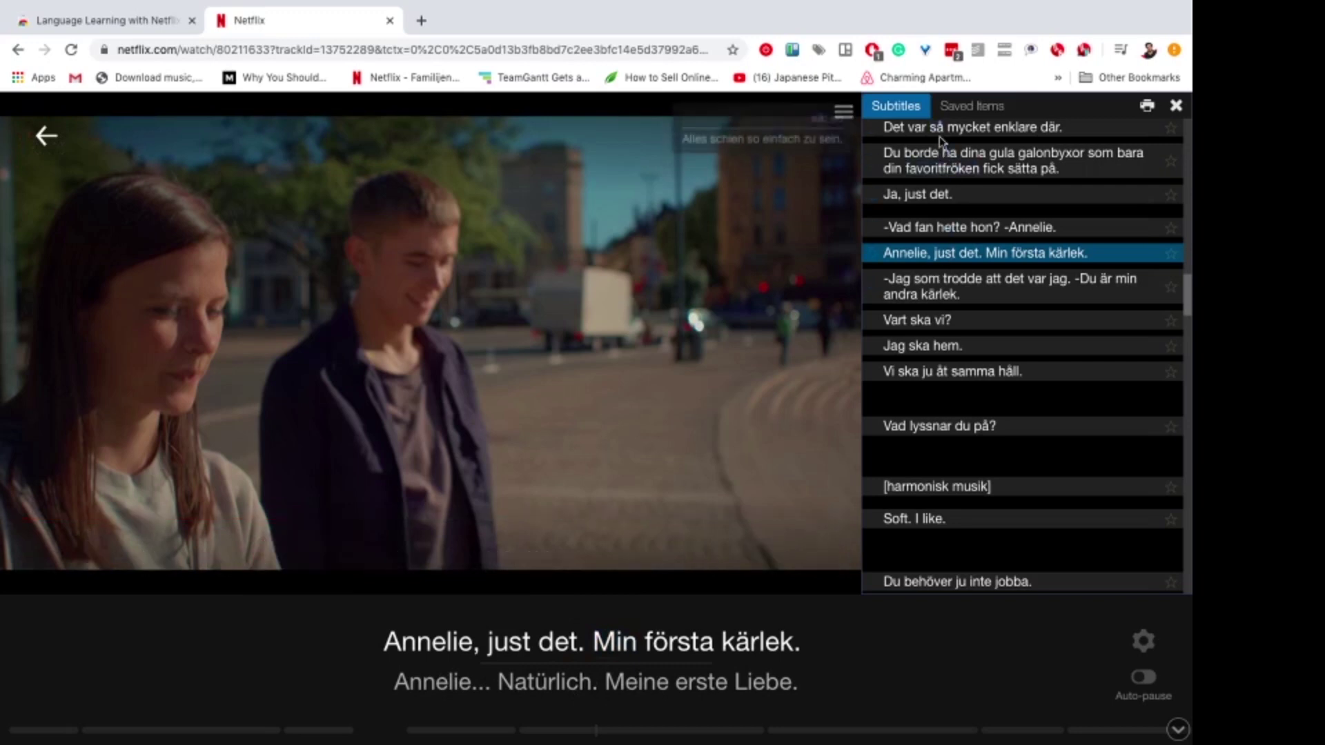
mouse_move(942, 178)
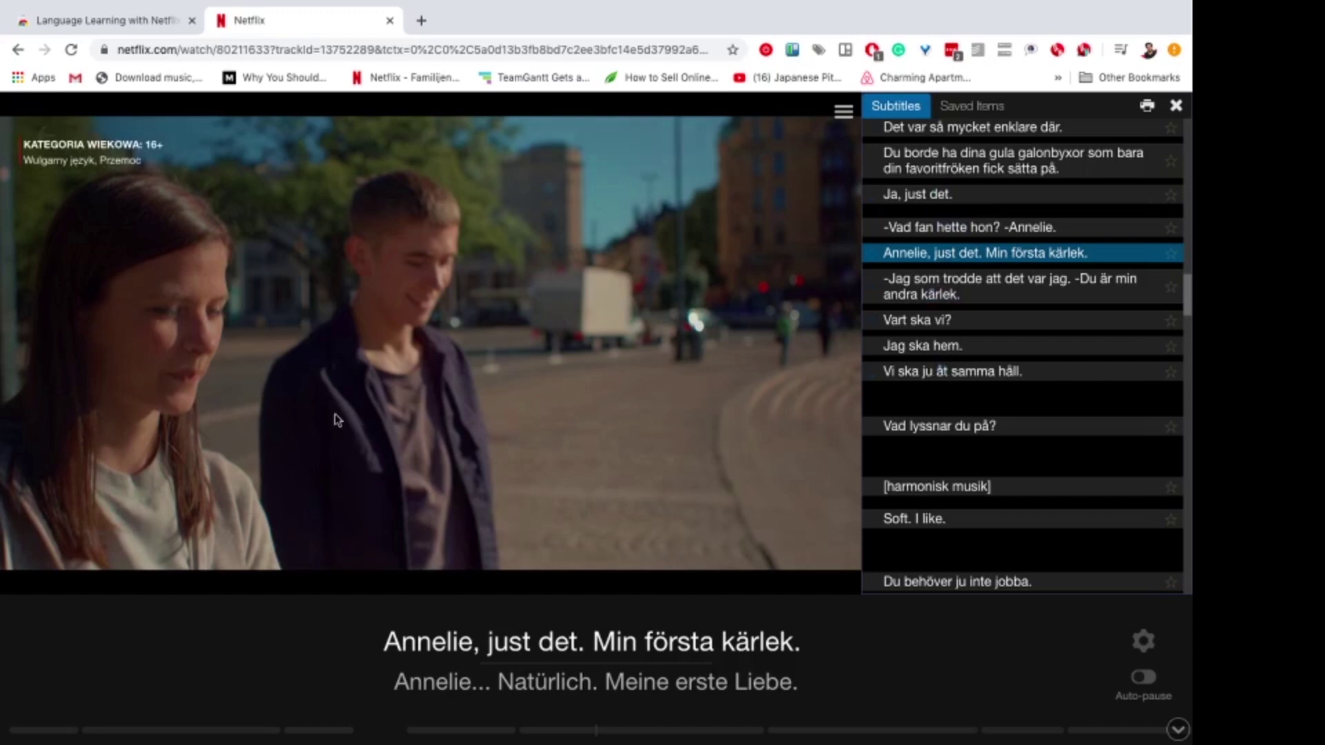
mouse_move(115, 544)
Play briefly, pause again, and switch Language Learning with Netflix off.
click(23, 562)
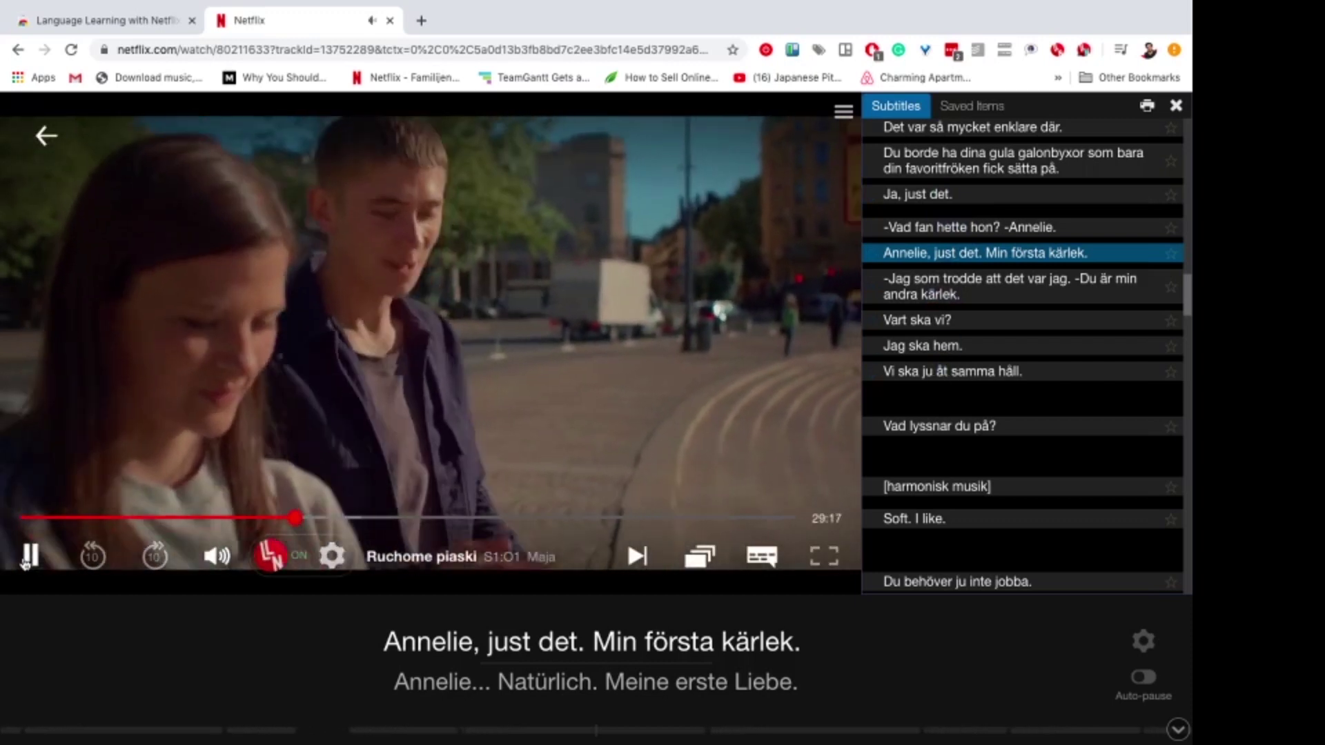
click(24, 562)
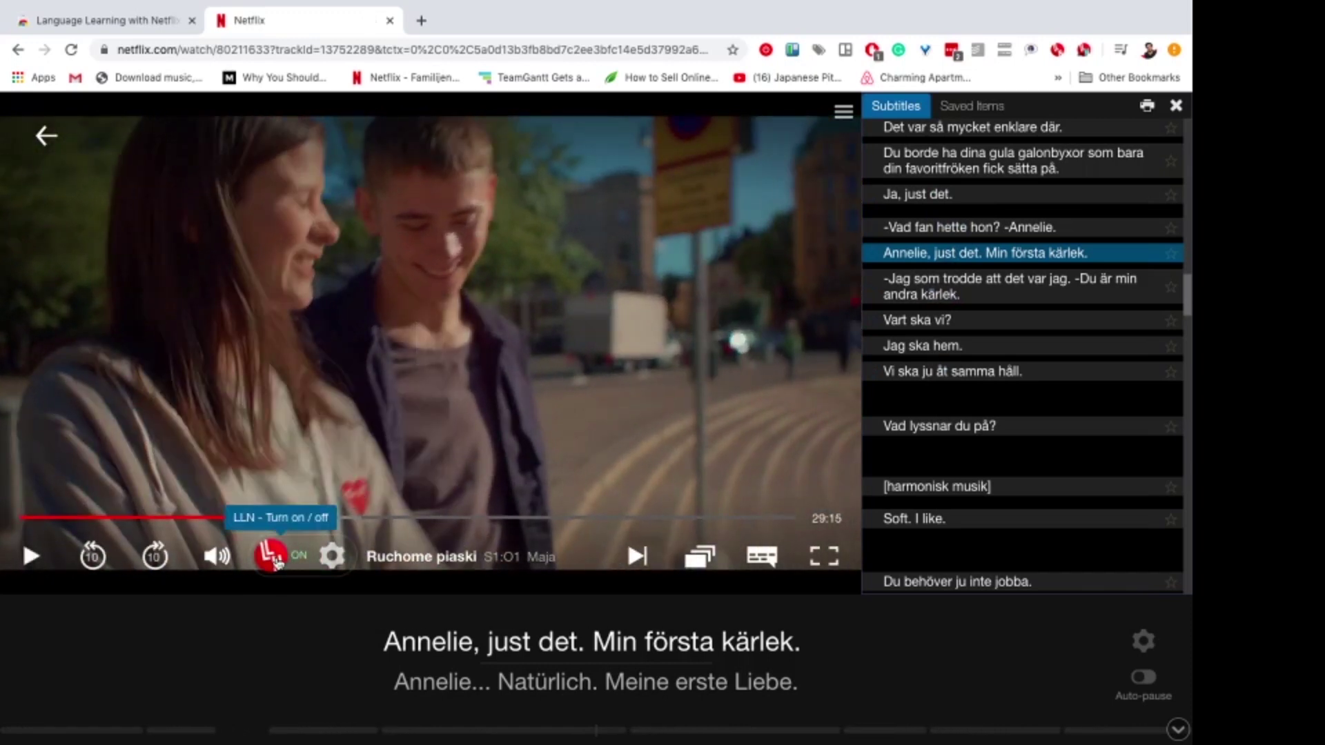
click(276, 559)
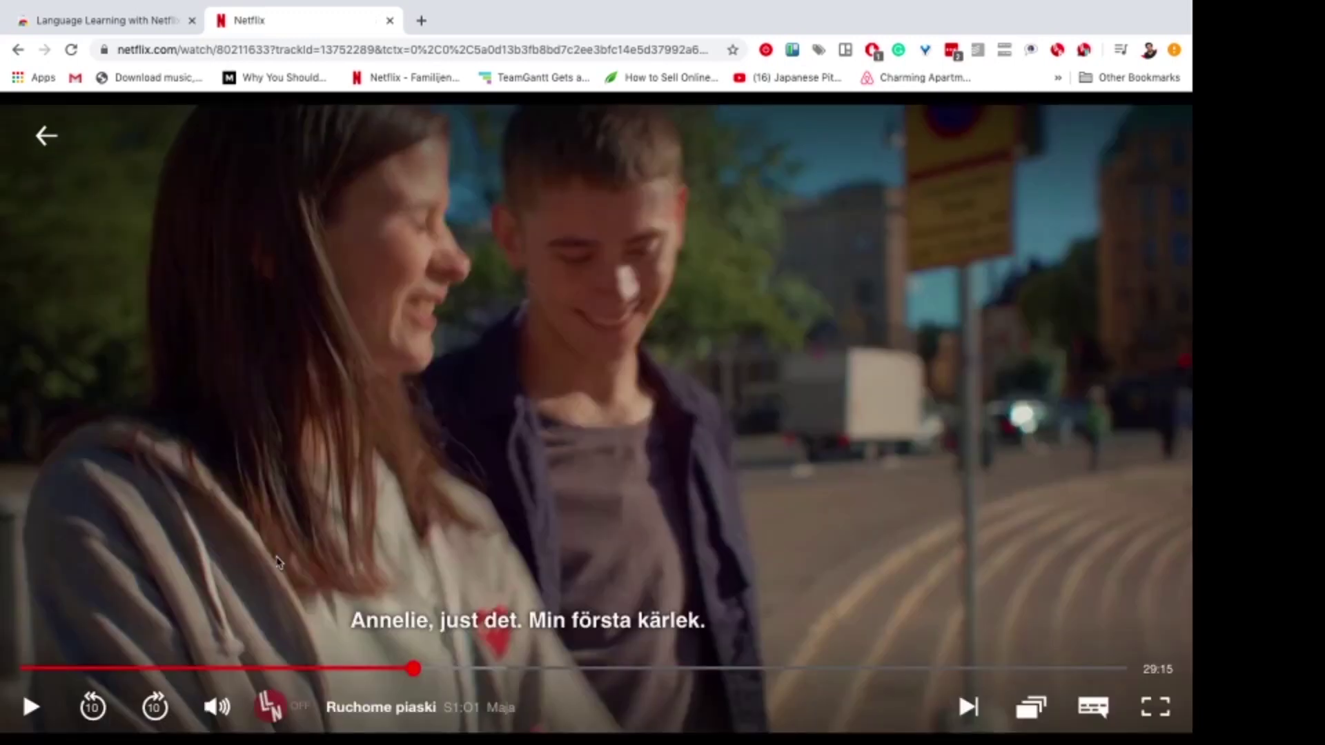
Turn Language Learning with Netflix back on, then close and reopen the side subtitle list.
click(296, 711)
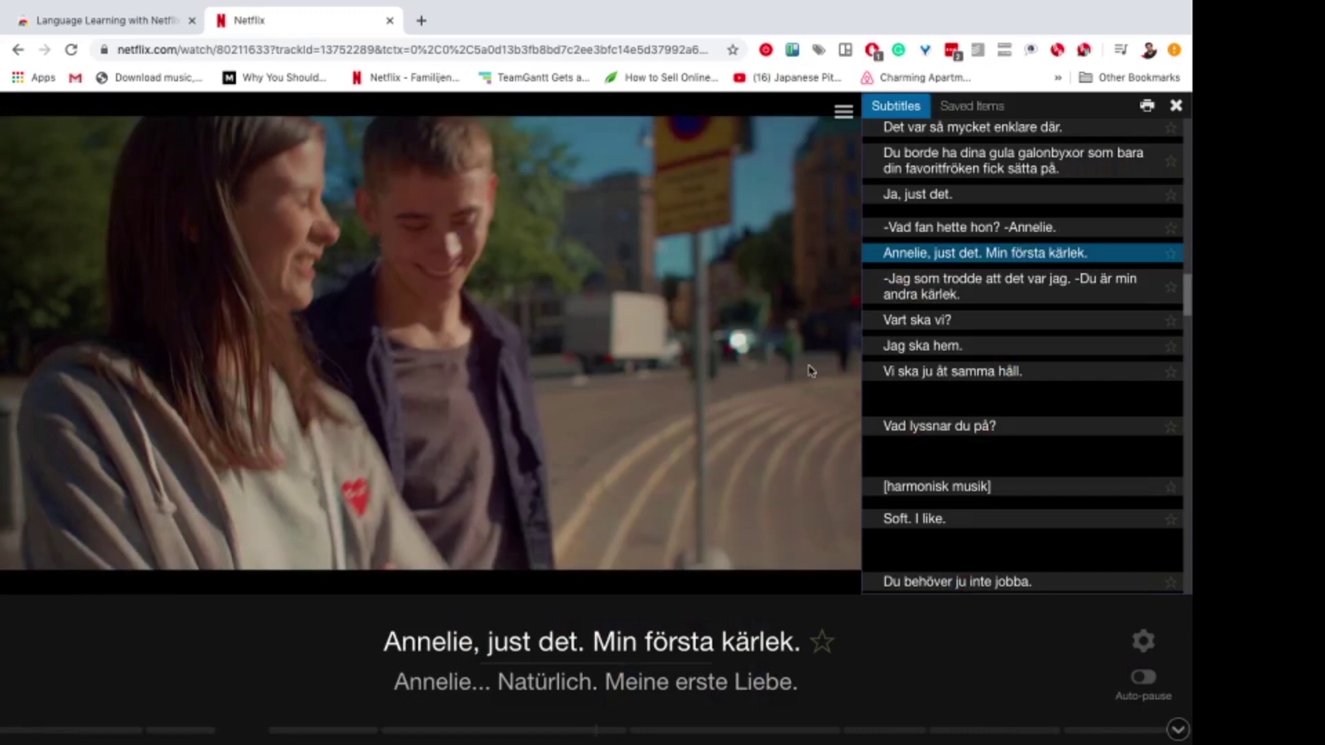
click(1176, 109)
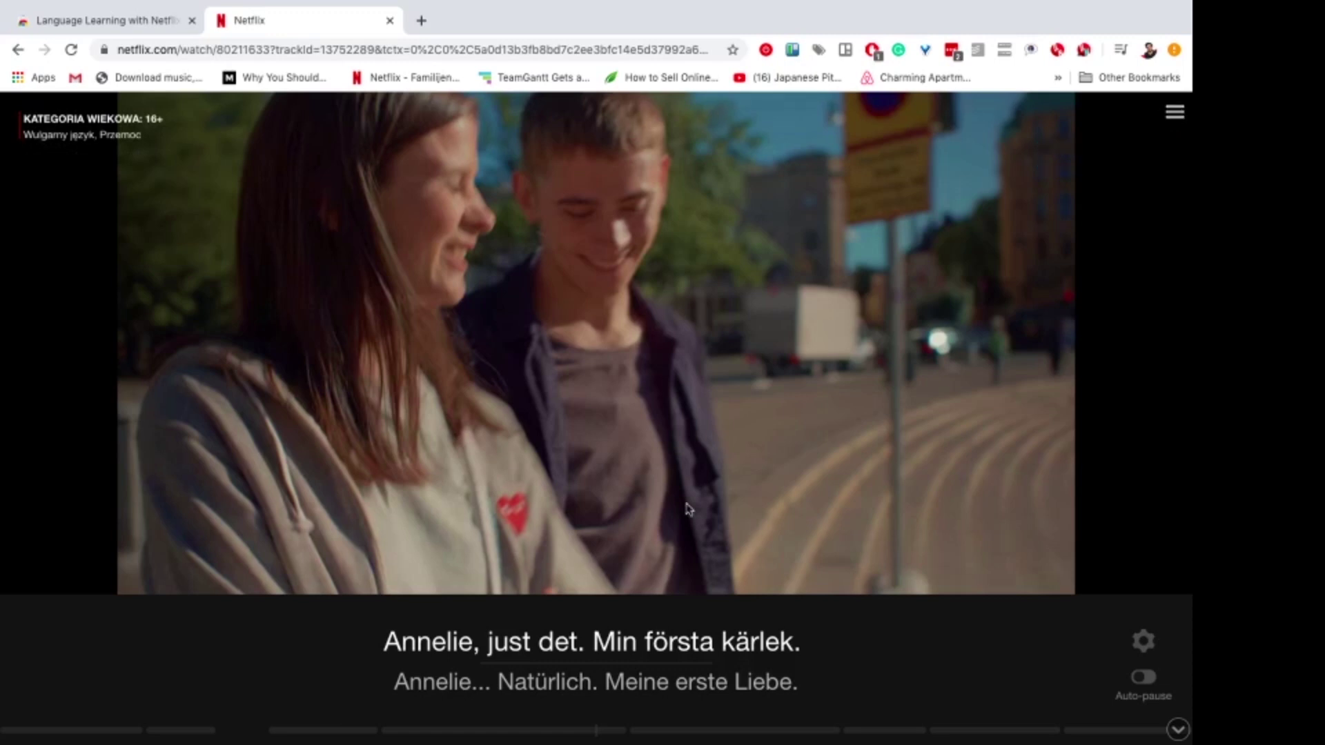
click(1180, 109)
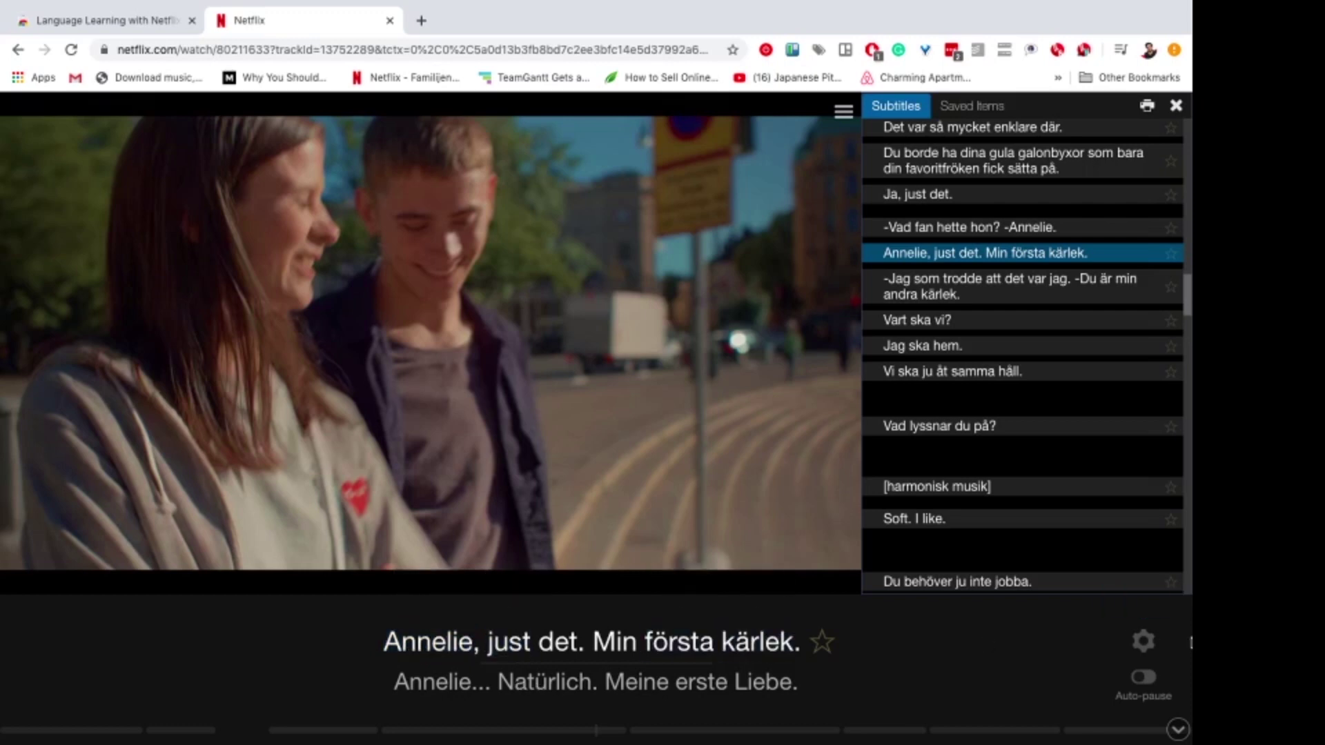
Change the LLN translation language from German to English and close Settings.
click(1142, 643)
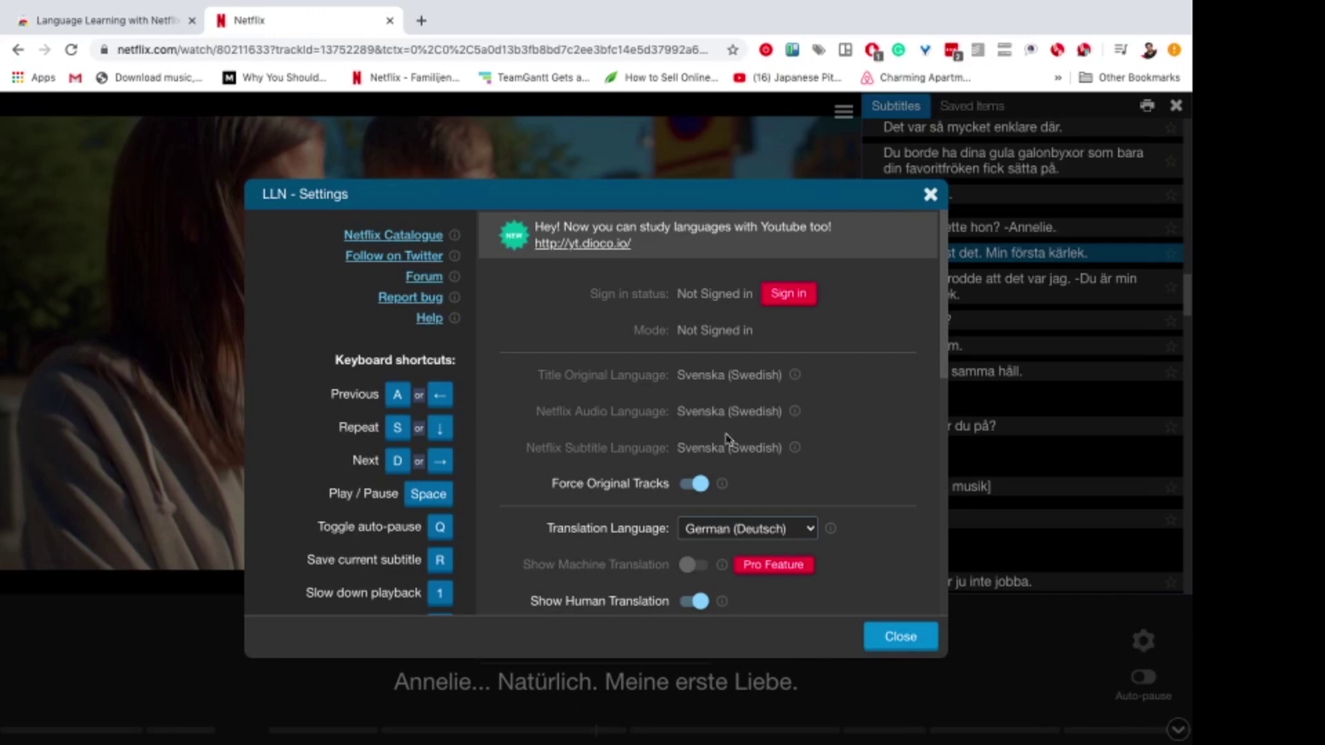
click(722, 530)
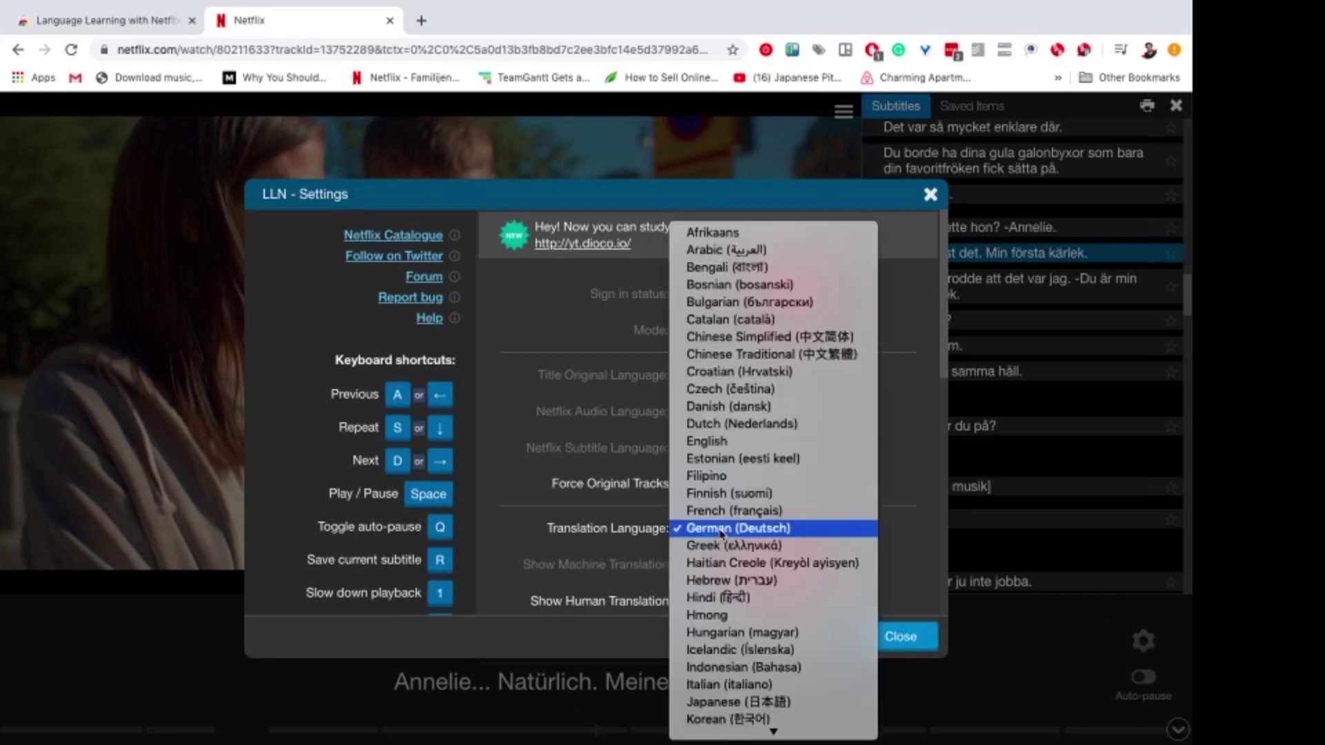
click(708, 441)
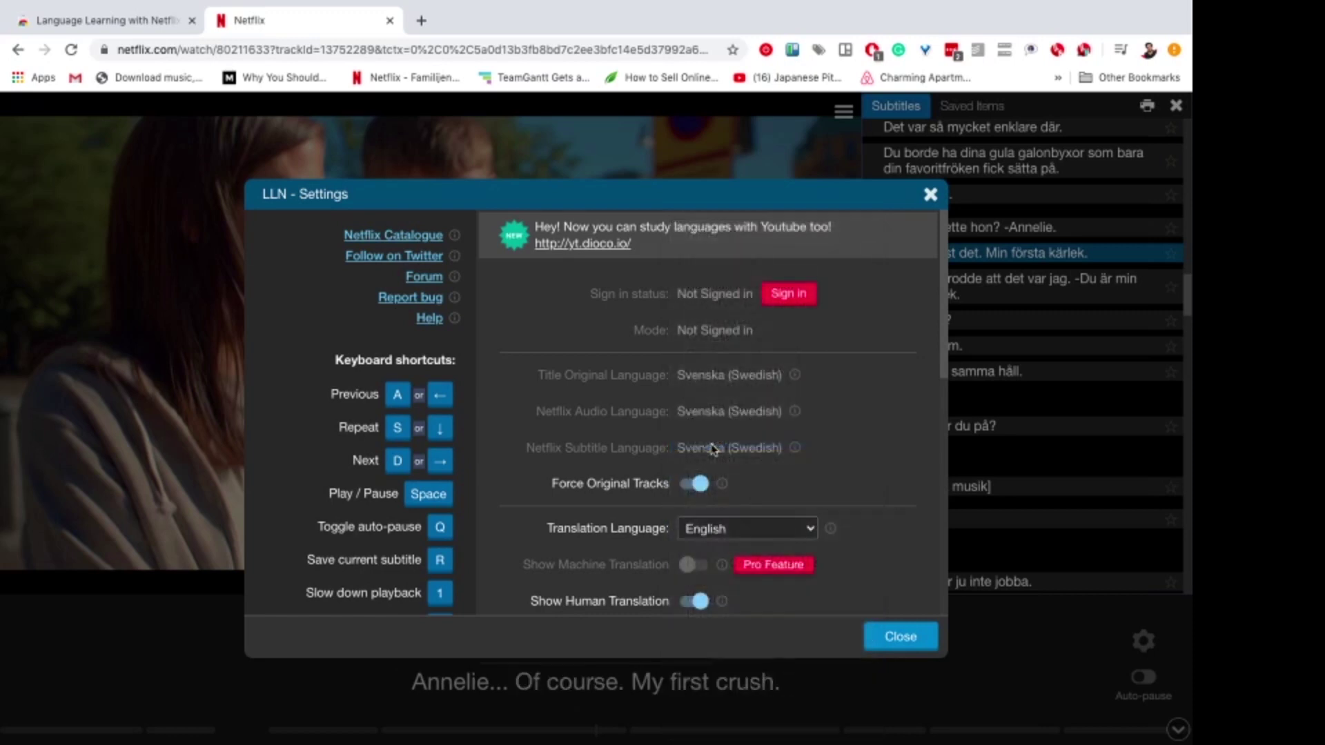
click(886, 638)
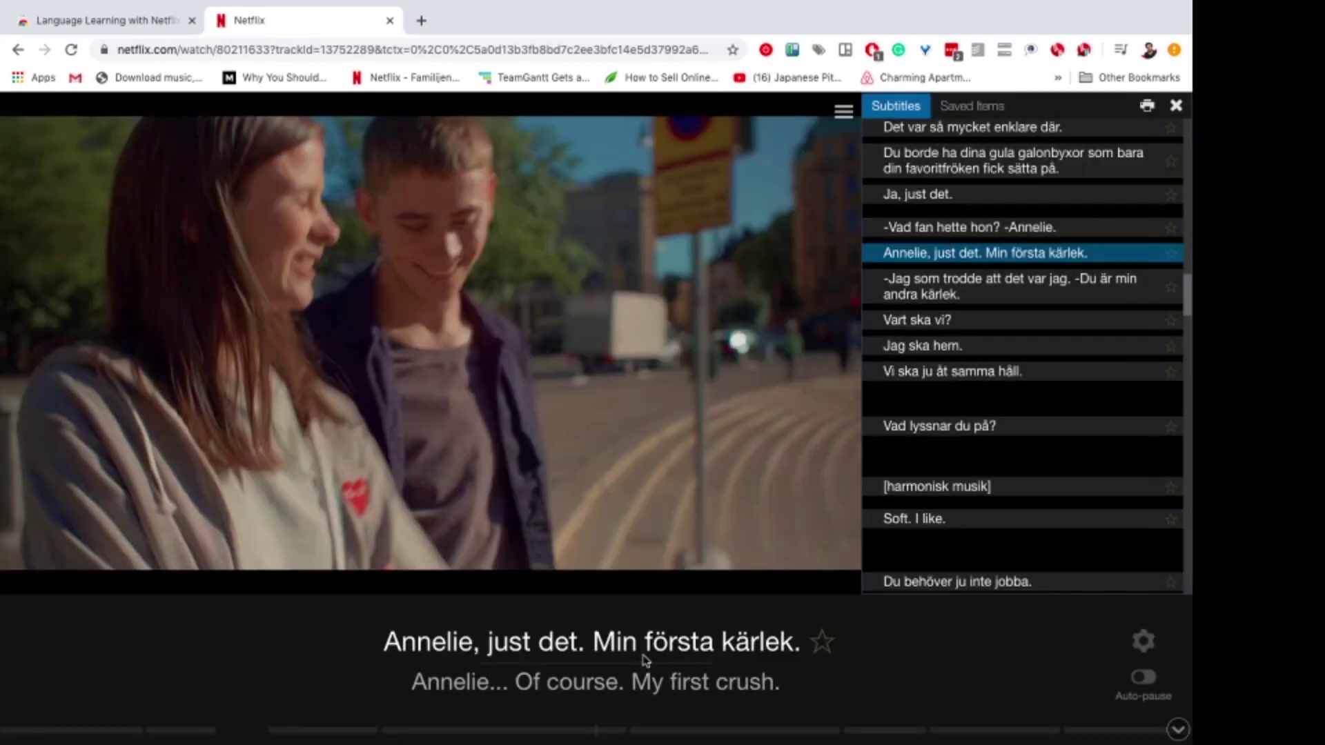
mouse_move(446, 661)
click(747, 652)
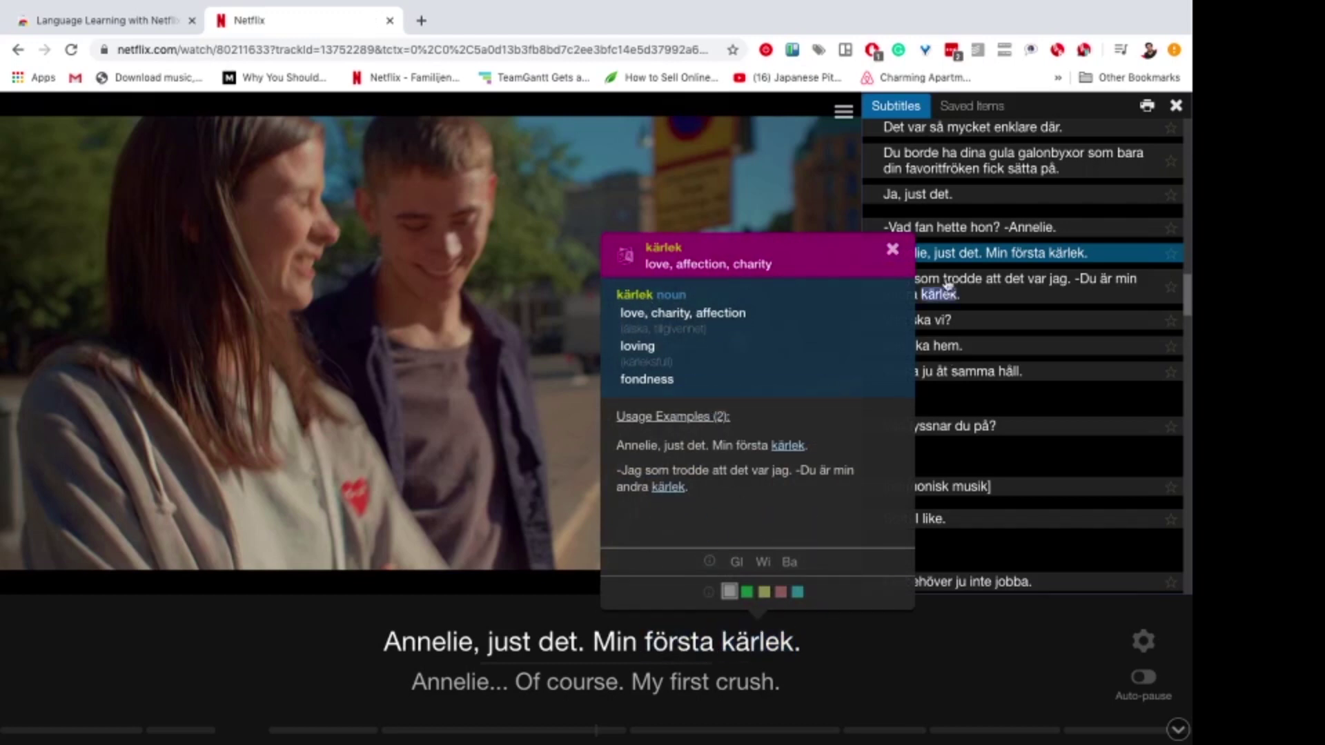
click(892, 250)
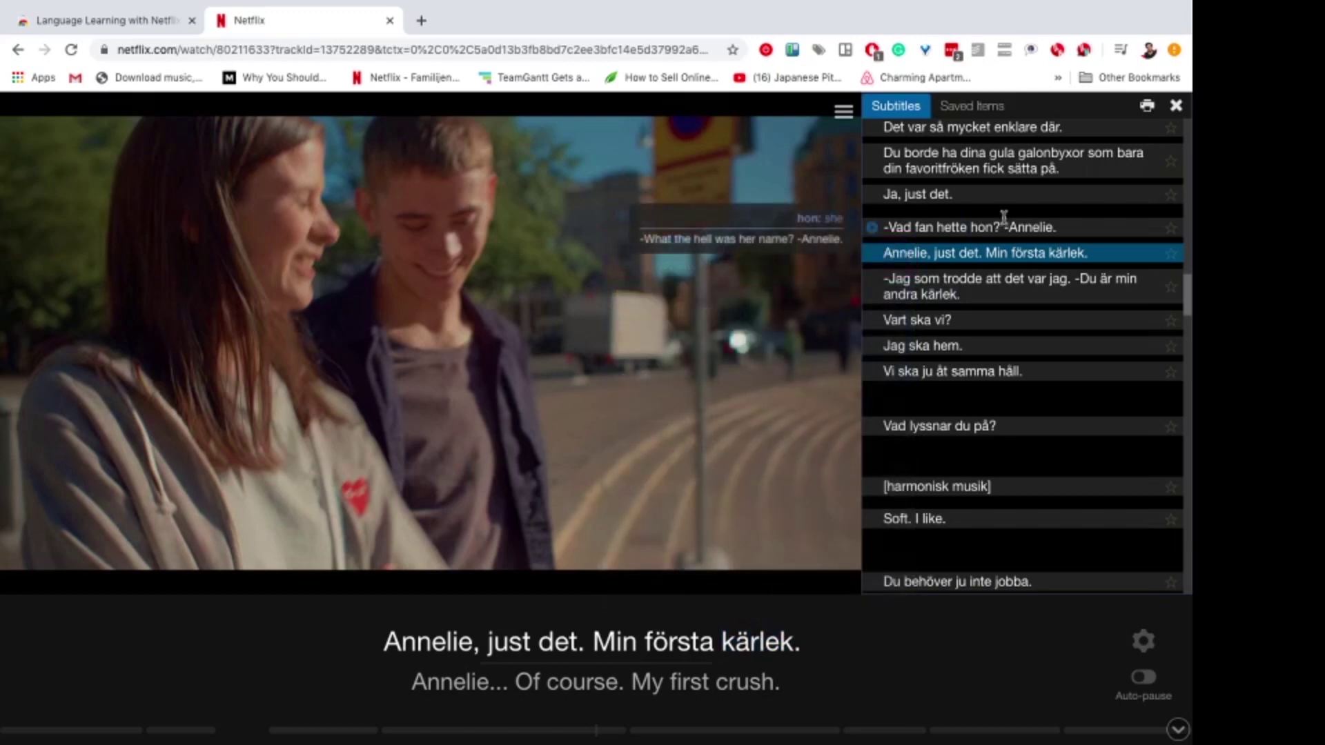
mouse_move(784, 410)
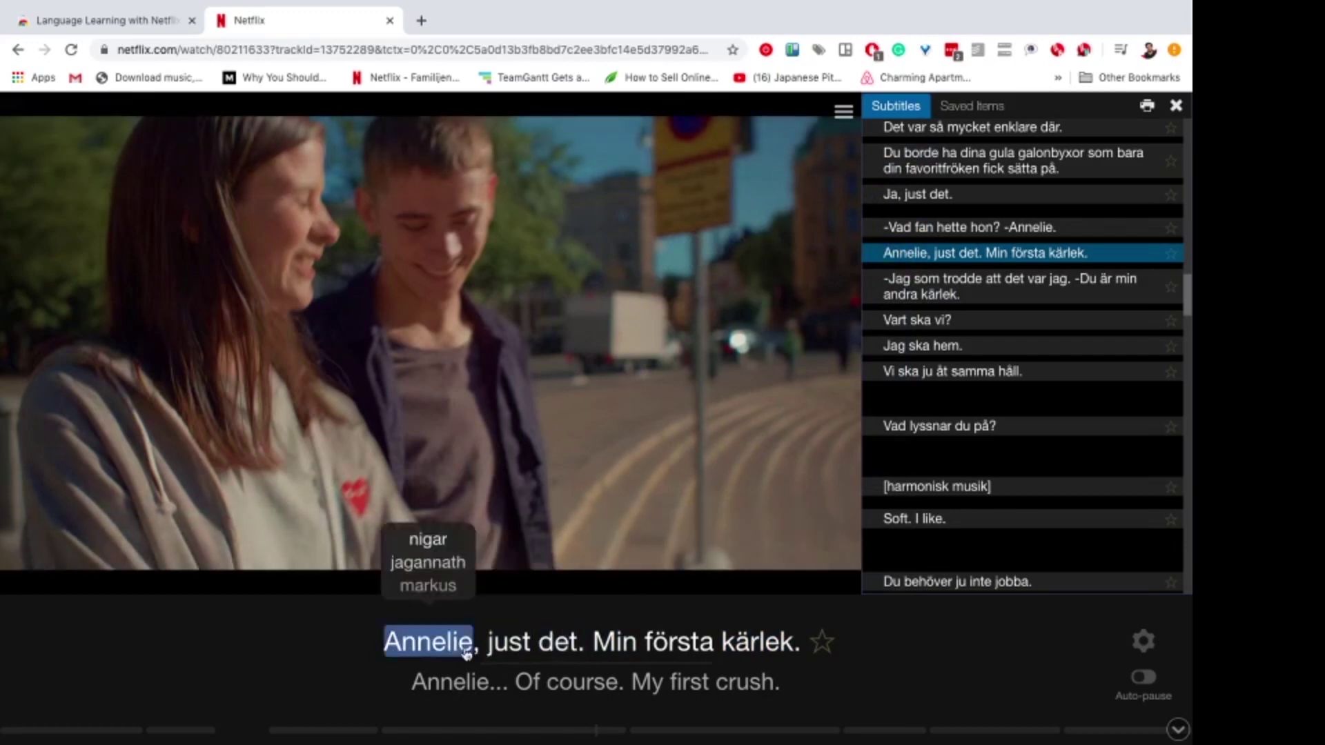
mouse_move(647, 646)
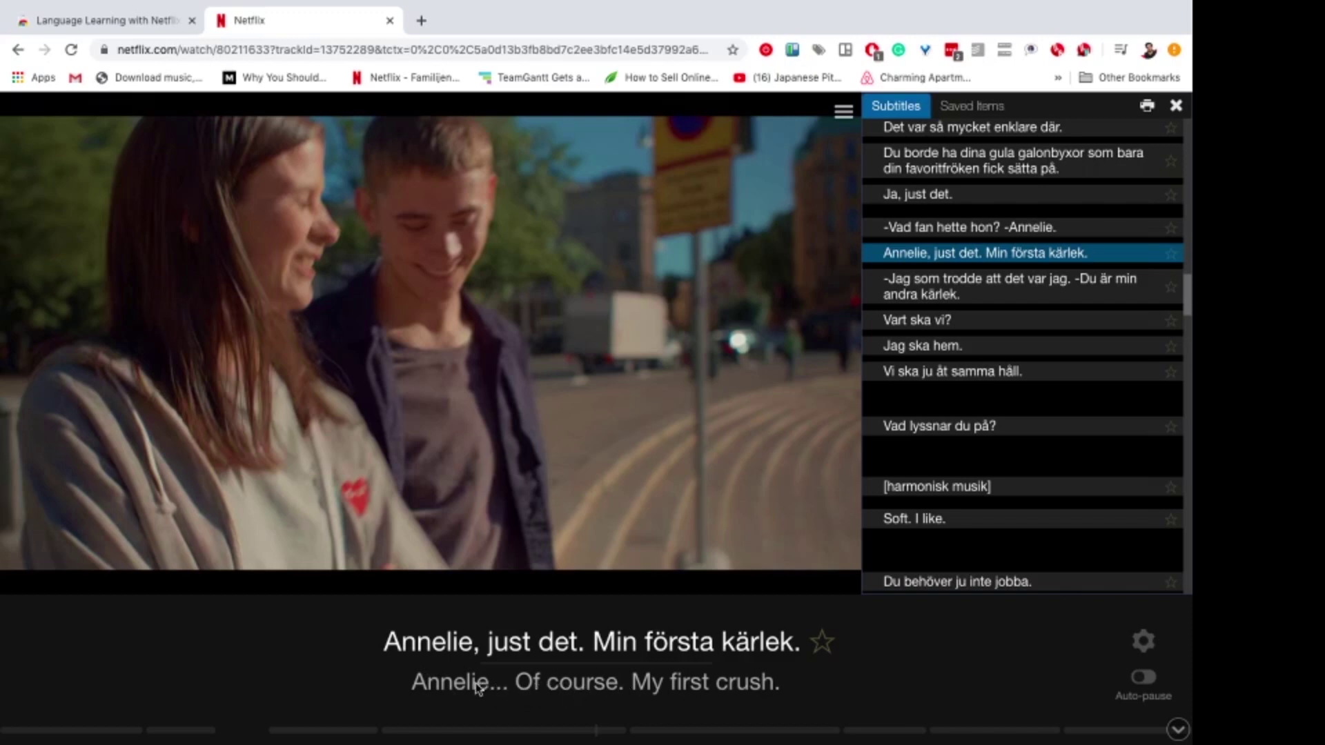
click(1142, 645)
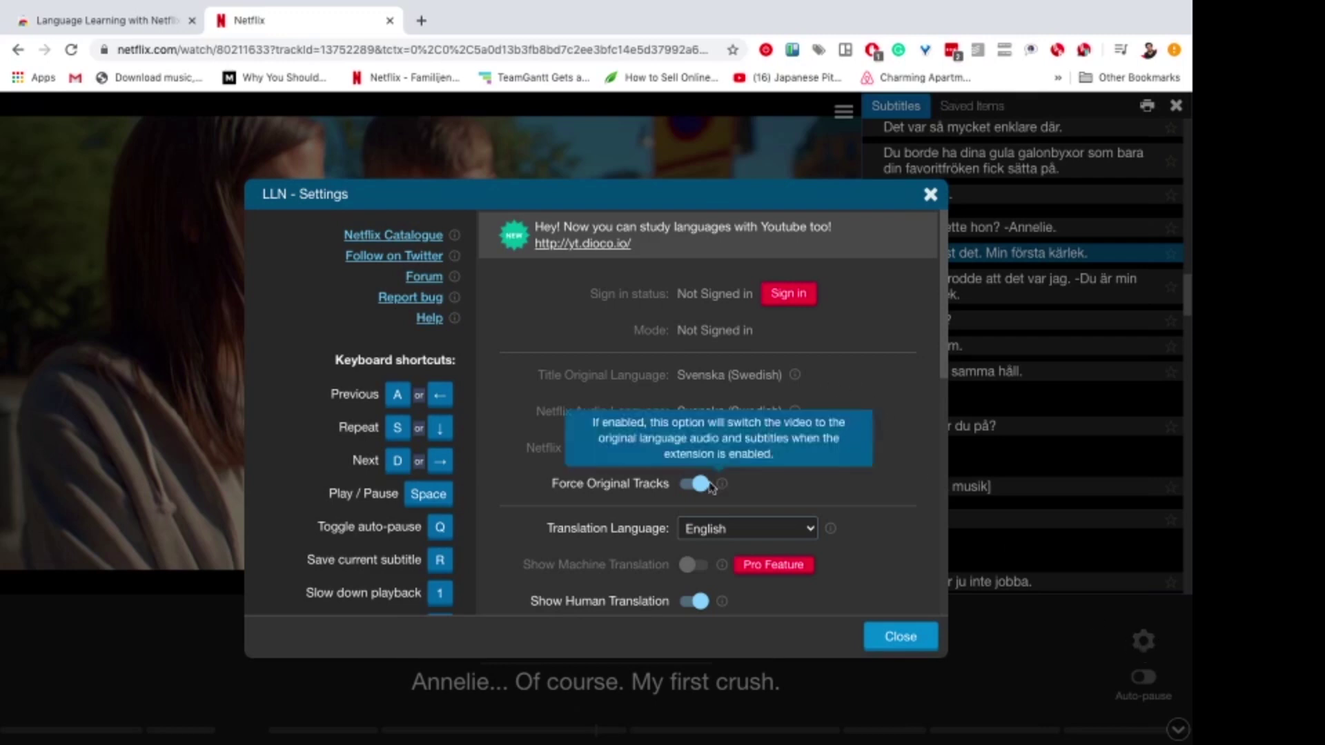
click(736, 529)
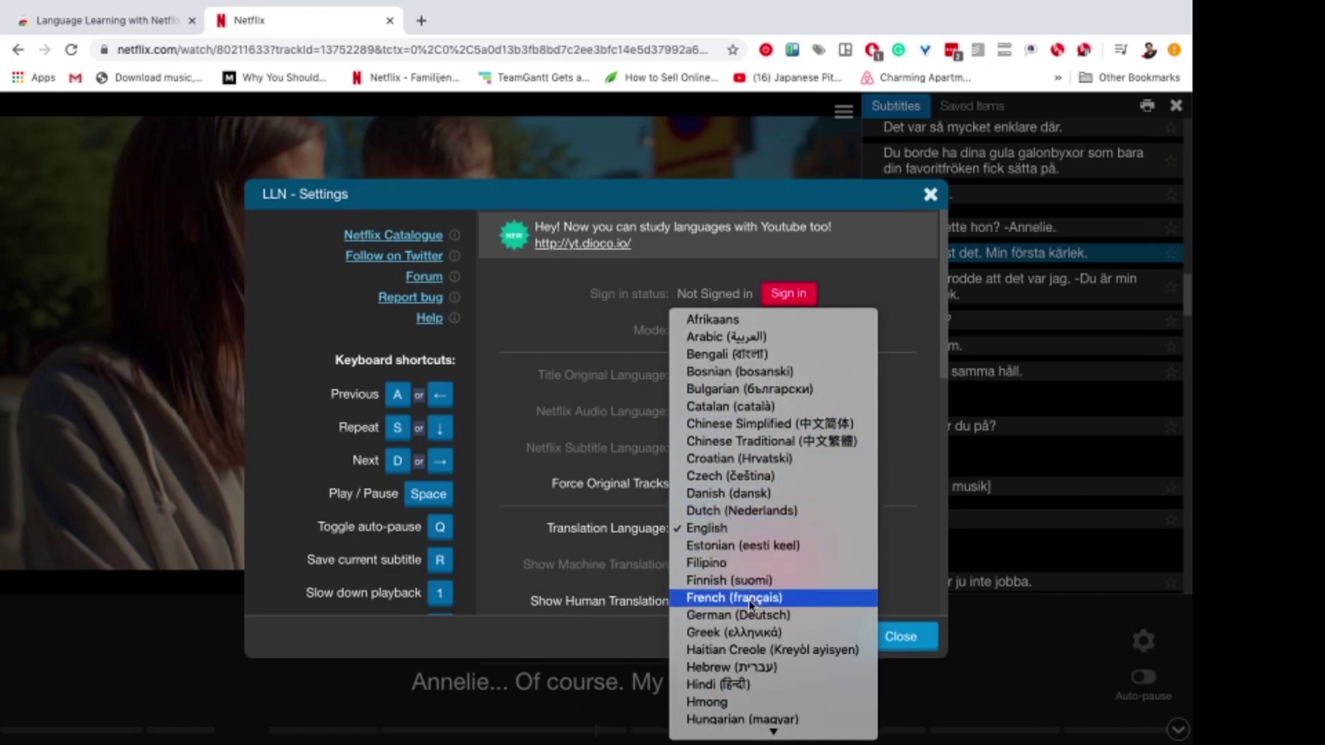
click(929, 198)
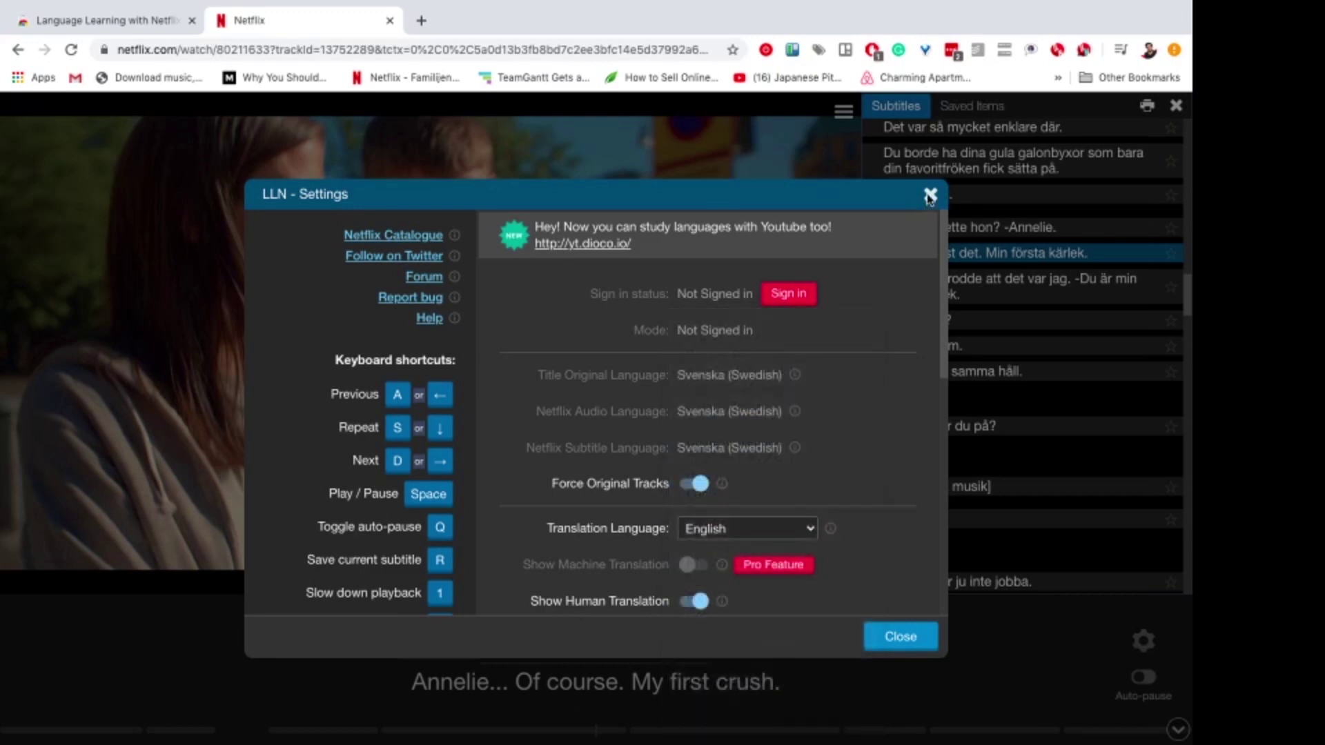
click(901, 644)
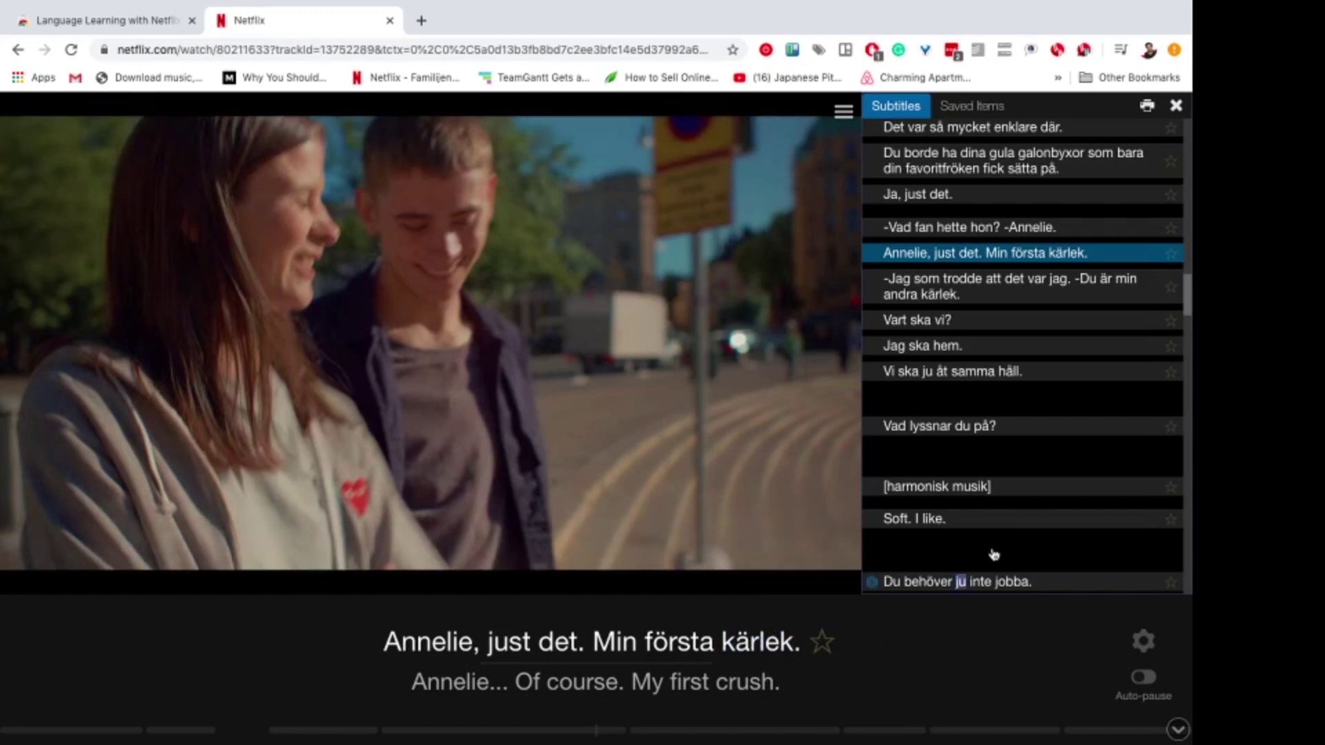
Open the printable Swedish–English transcript 'Ruchome piaski S1:O1 Maja' and scroll through it.
mouse_move(1032, 509)
click(1146, 111)
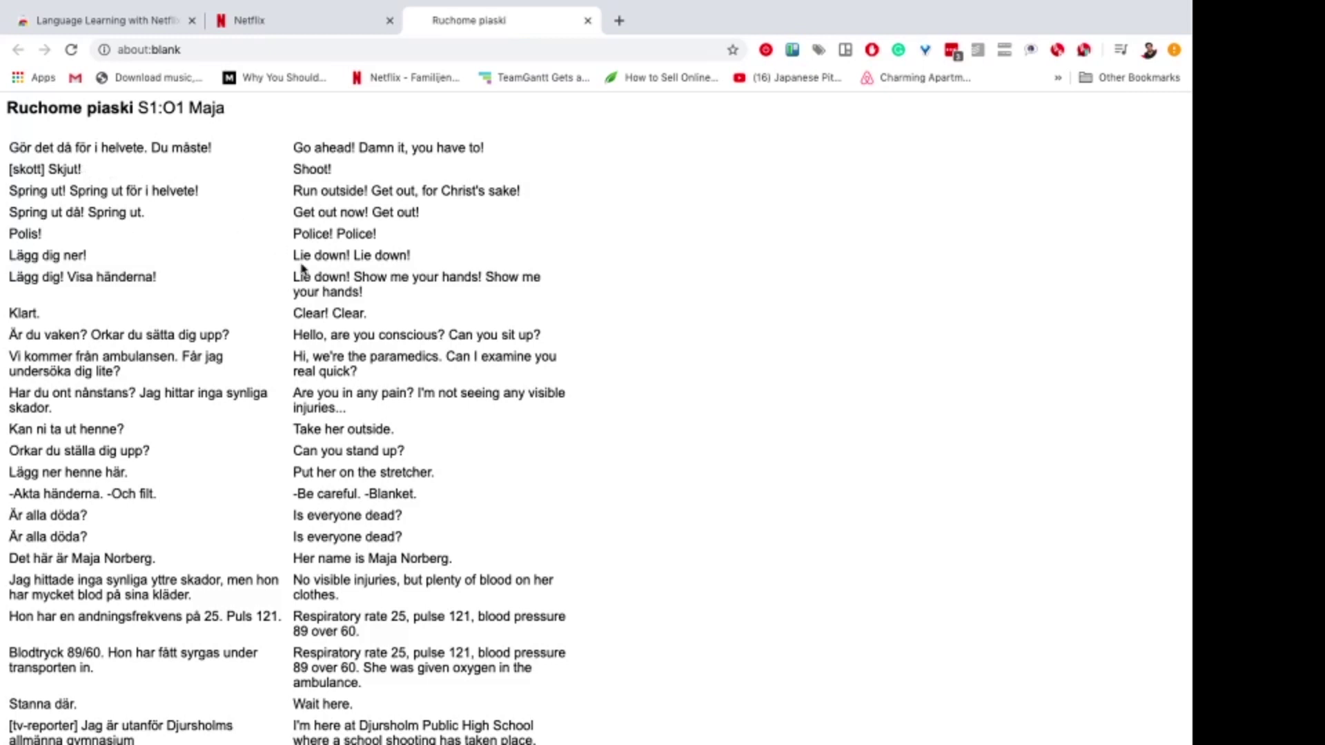
drag(92, 143, 246, 304)
click(190, 195)
scroll(131, 308, down, 15)
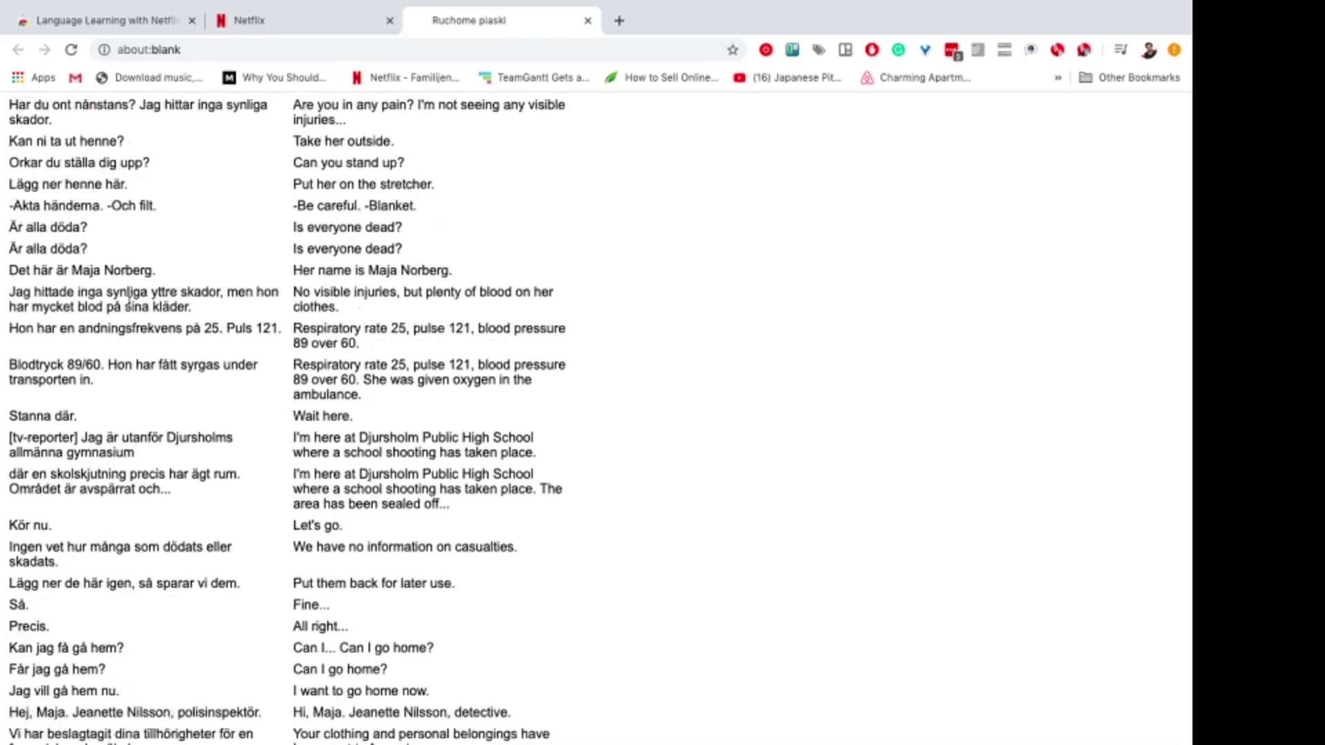
scroll(131, 308, down, 10)
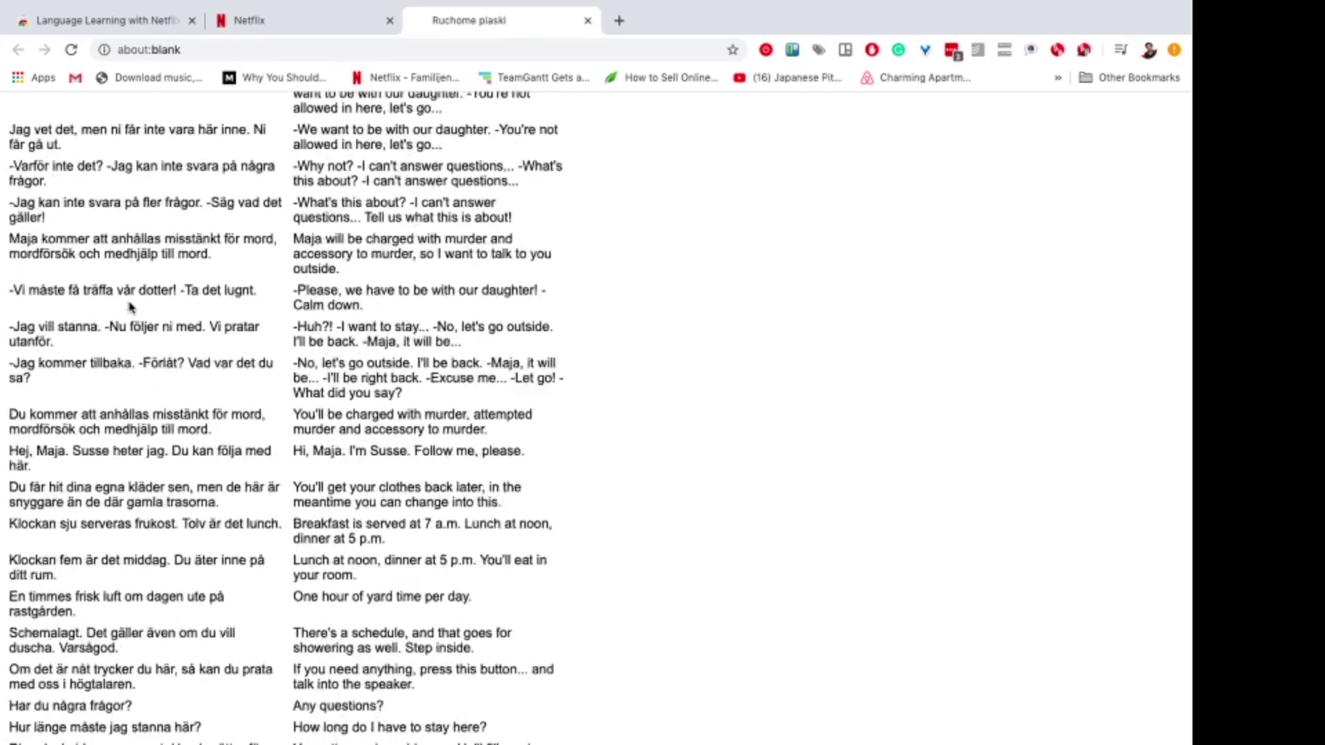
key(Home)
scroll(131, 308, down, 1)
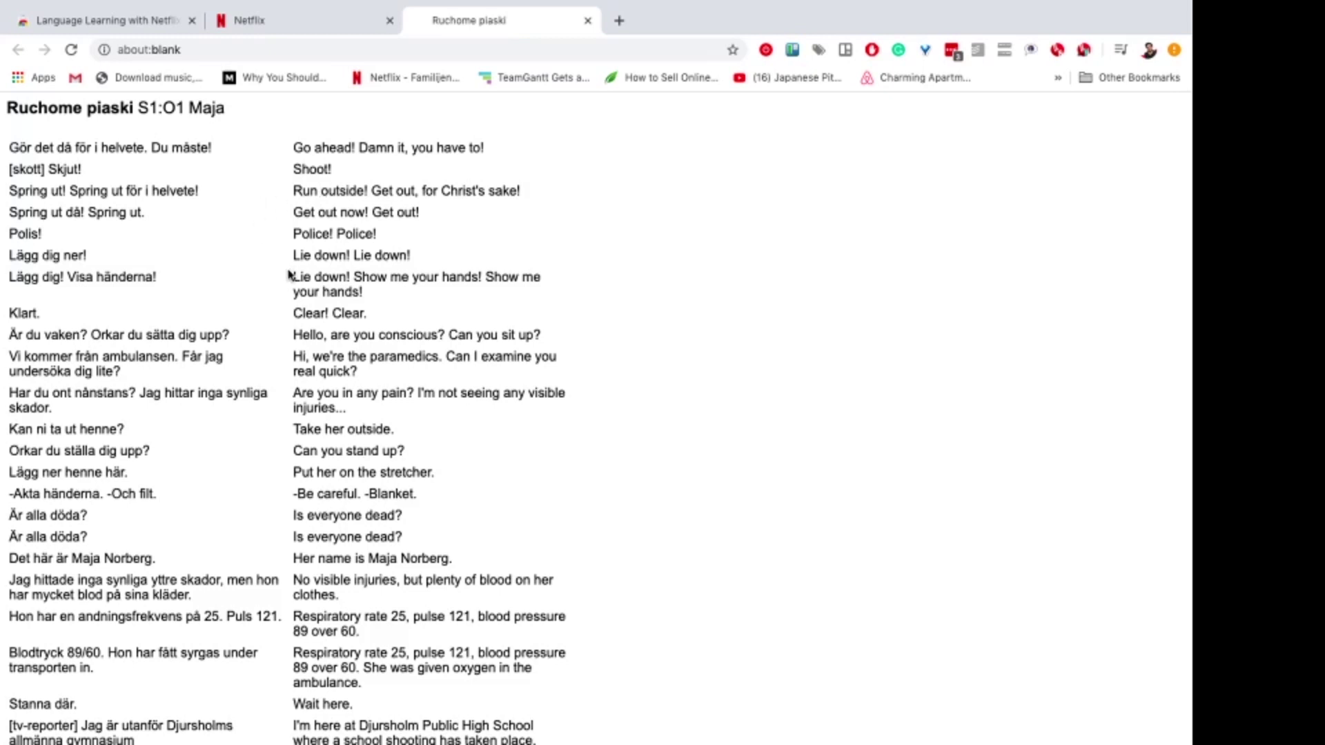
Return to the Netflix tab showing the paused Ruchome piaski episode and player controls.
click(299, 21)
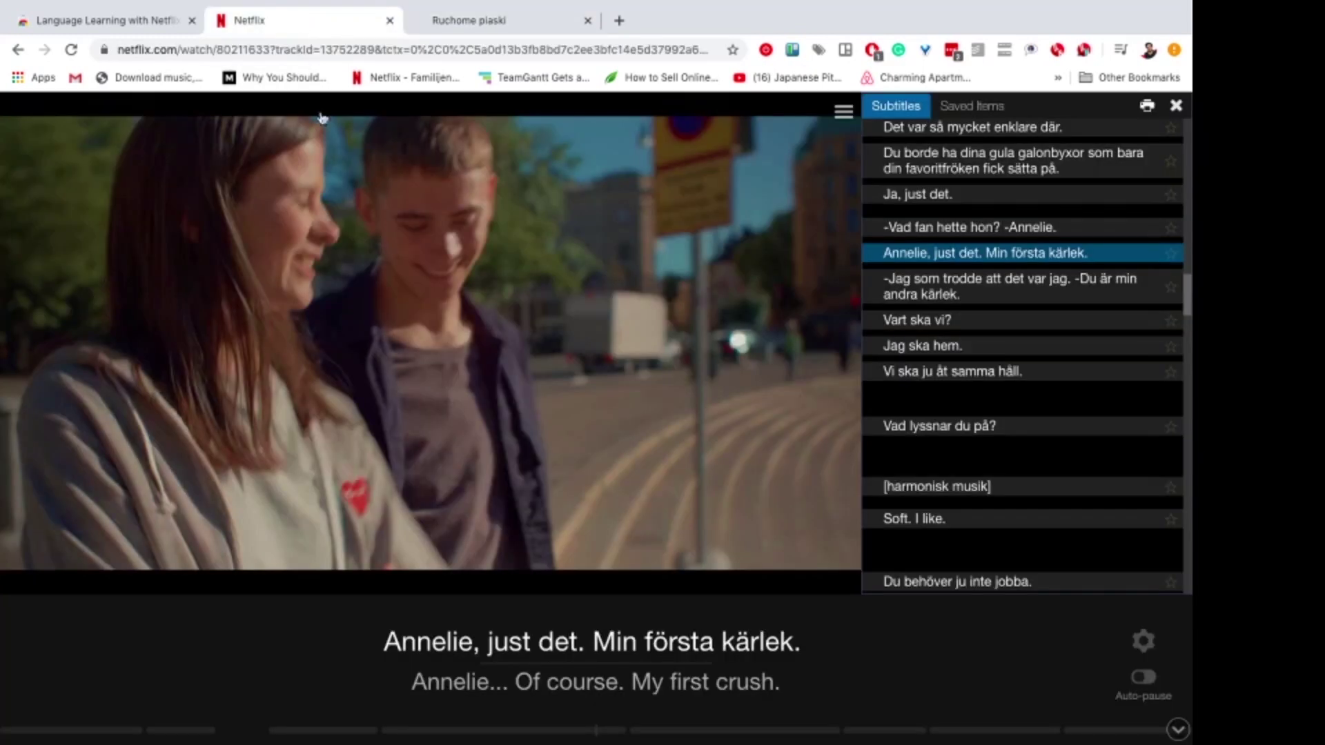
mouse_move(396, 209)
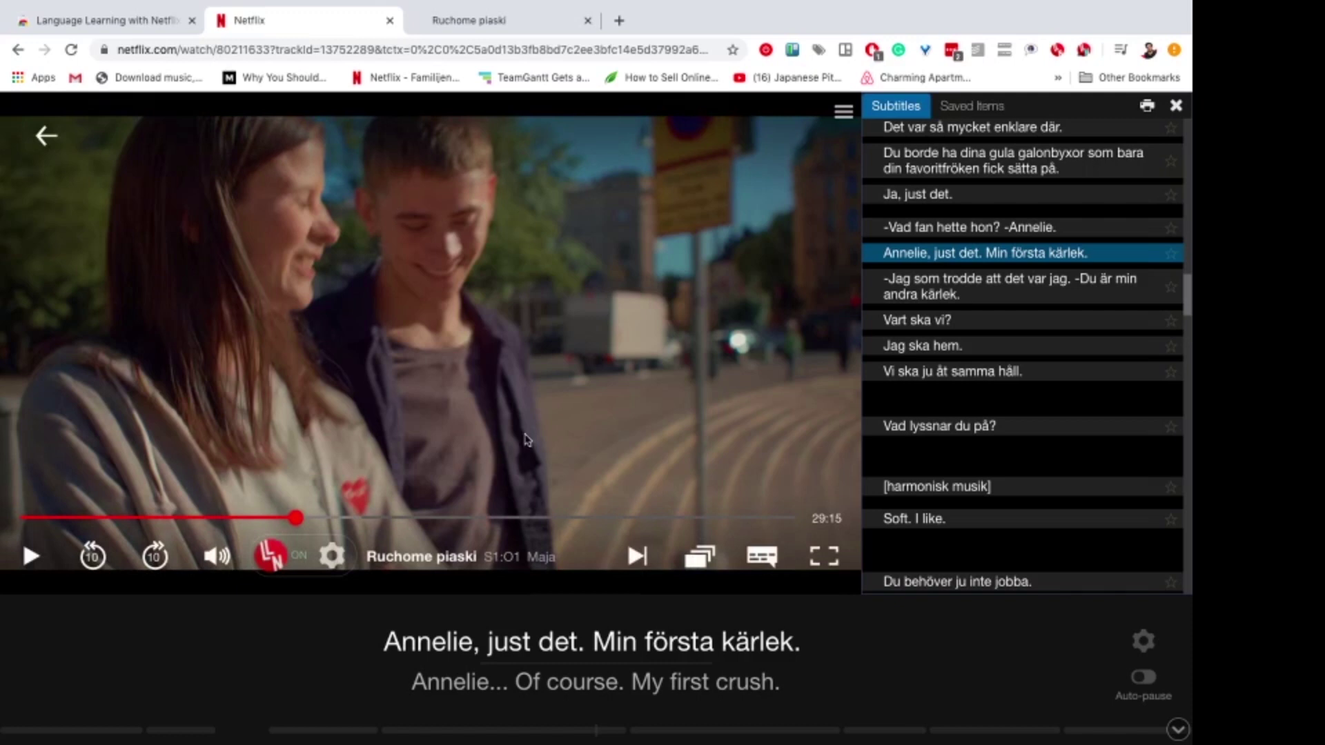